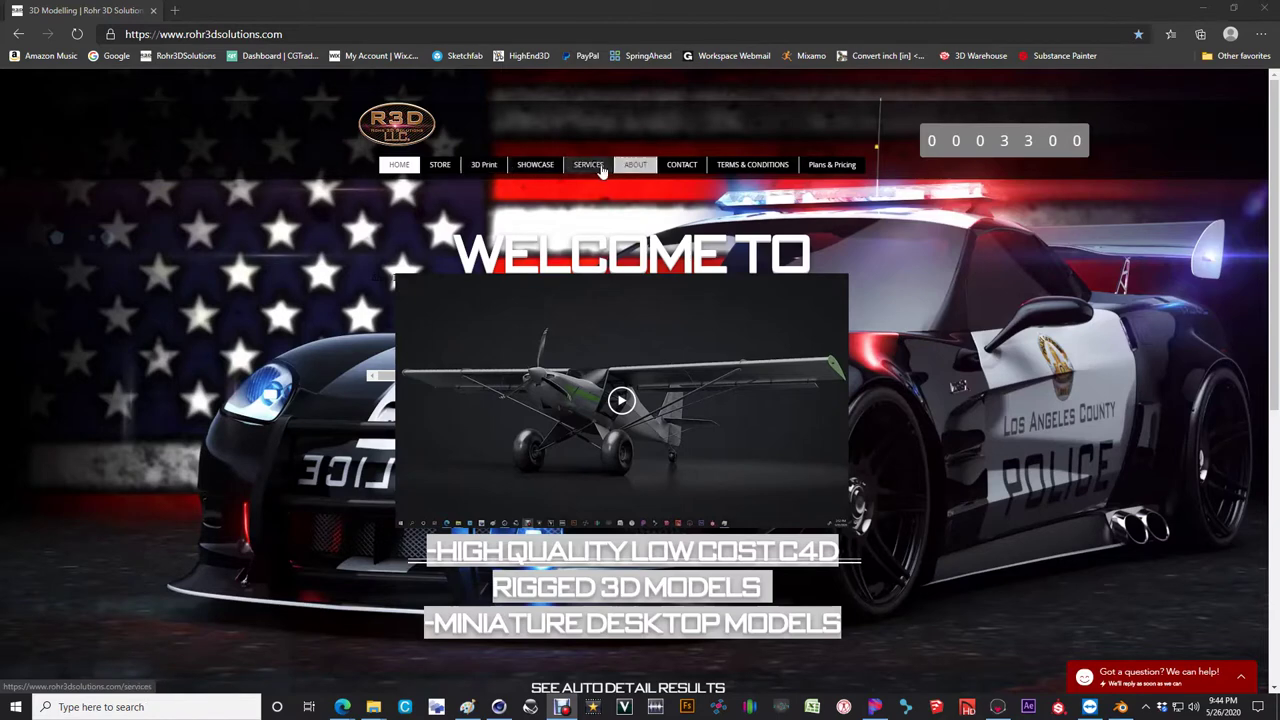
- Go to the Rohr 3D Solutions Store page that lists the rigged C4D aircraft models
left_click(440, 164)
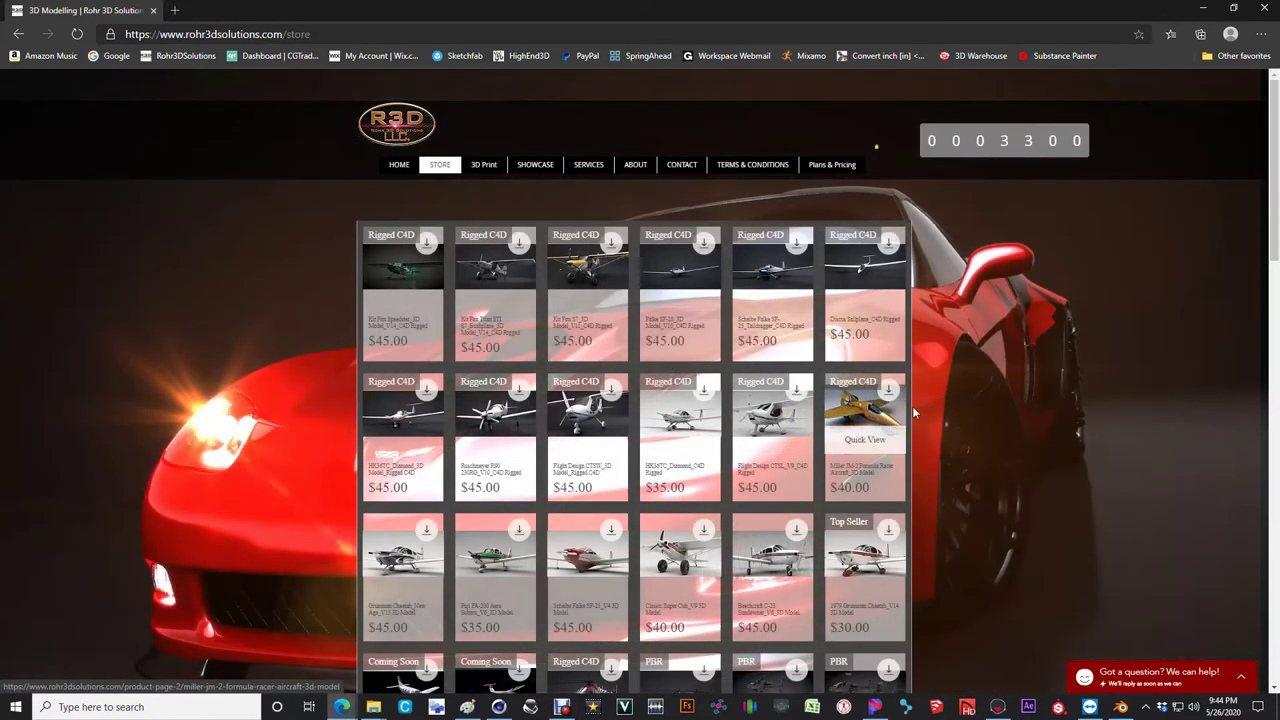
- Browse the store's grid of rigged models, then minimize Edge to reveal the Cinema 4D marlin scene
scroll(1031, 351, "down", 1)
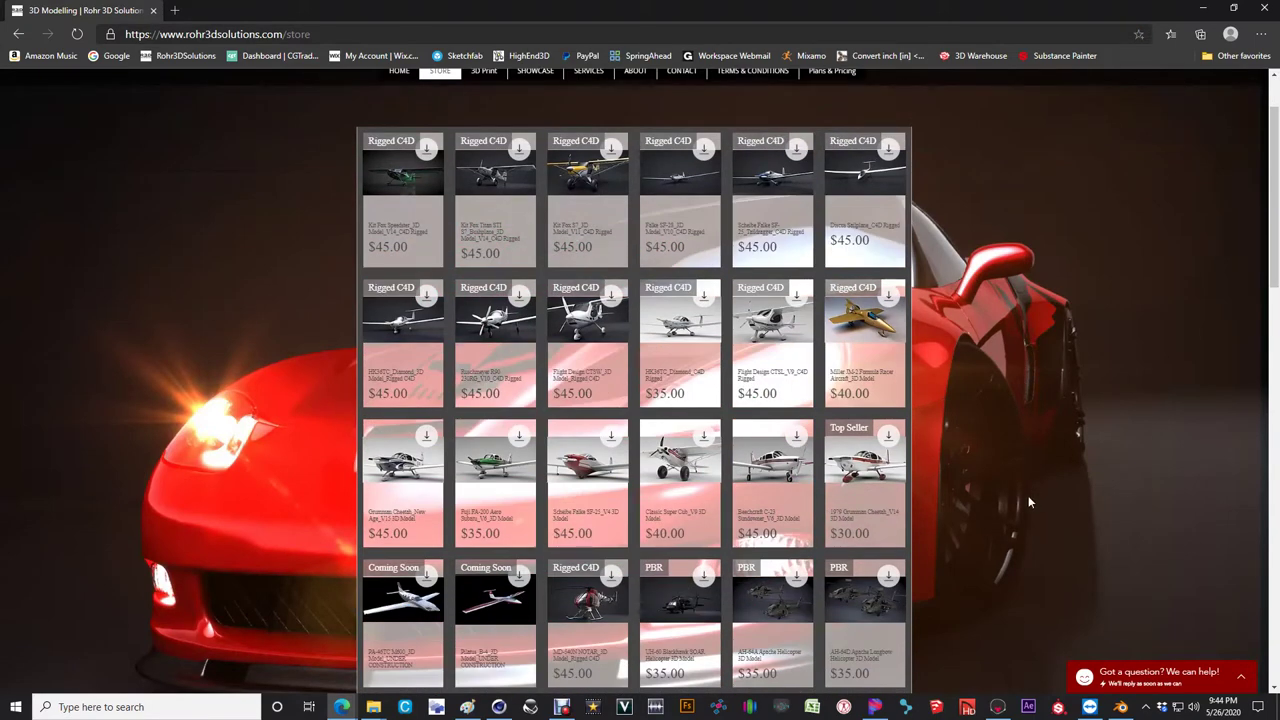
scroll(1028, 502, "down", 1)
scroll(1035, 505, "up", 2)
scroll(1039, 500, "down", 1)
scroll(1006, 455, "down", 4)
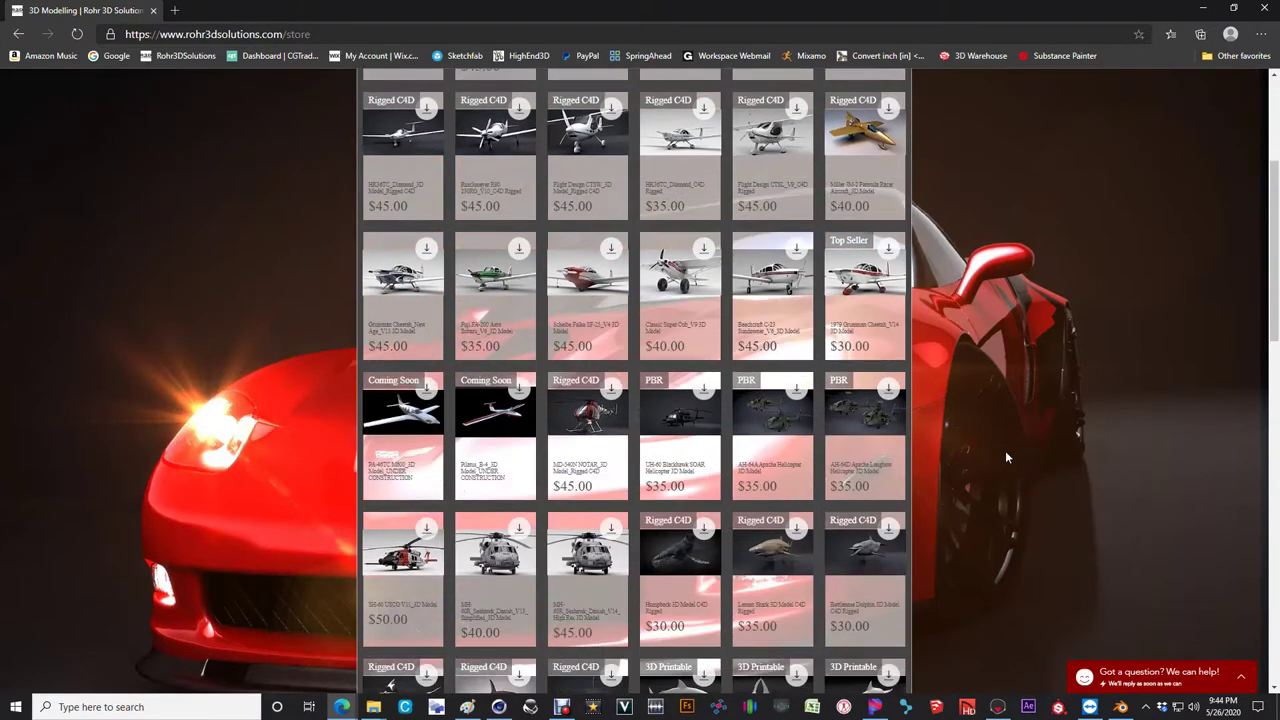
scroll(1005, 457, "down", 1)
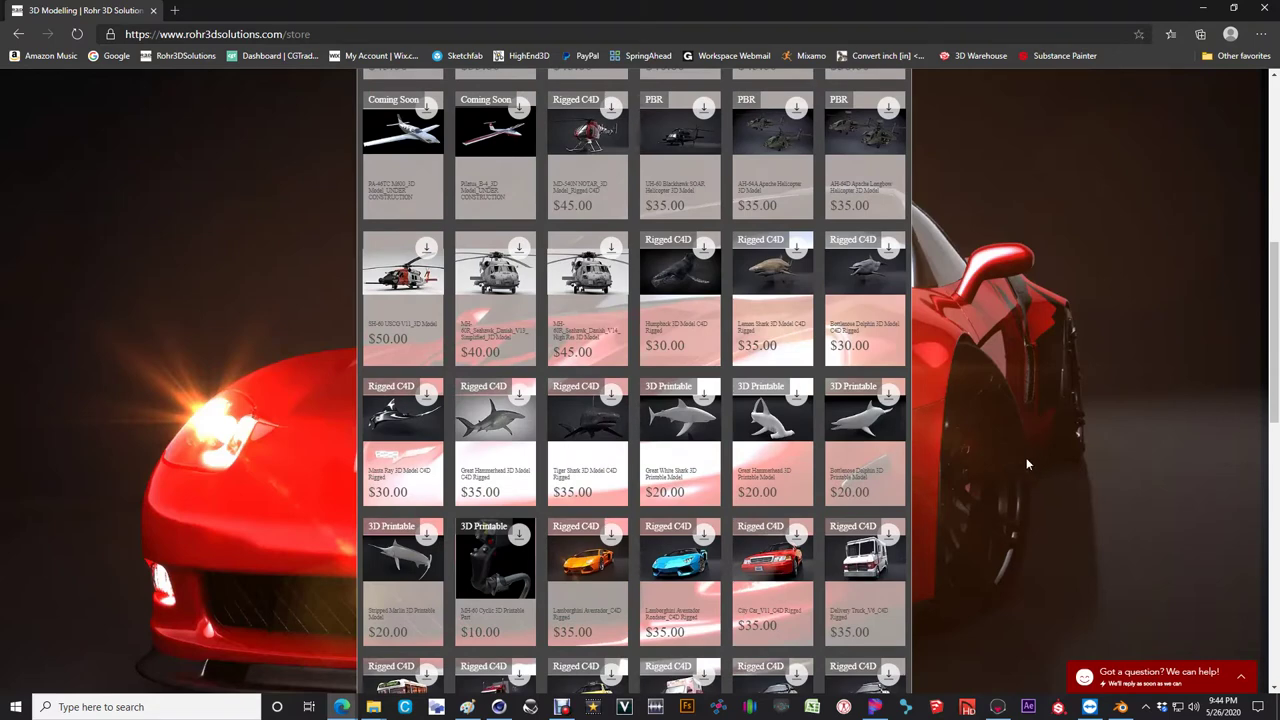
scroll(1026, 464, "down", 2)
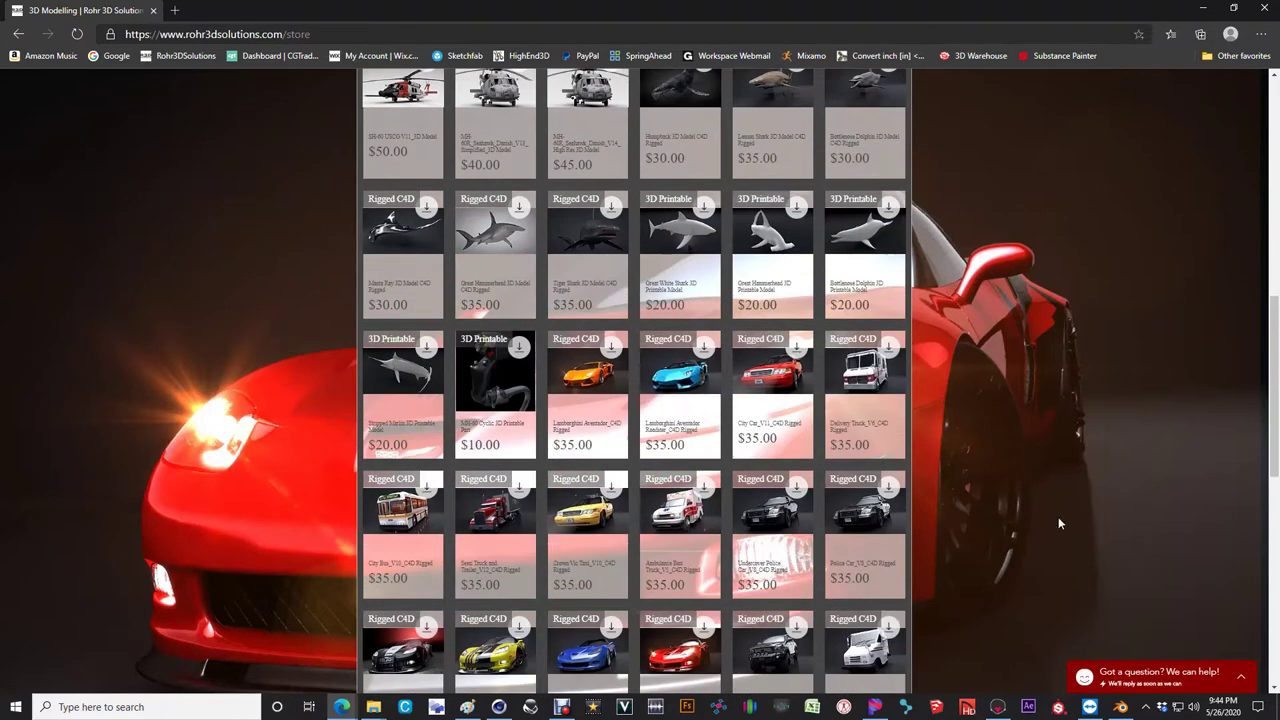
scroll(1060, 533, "down", 1)
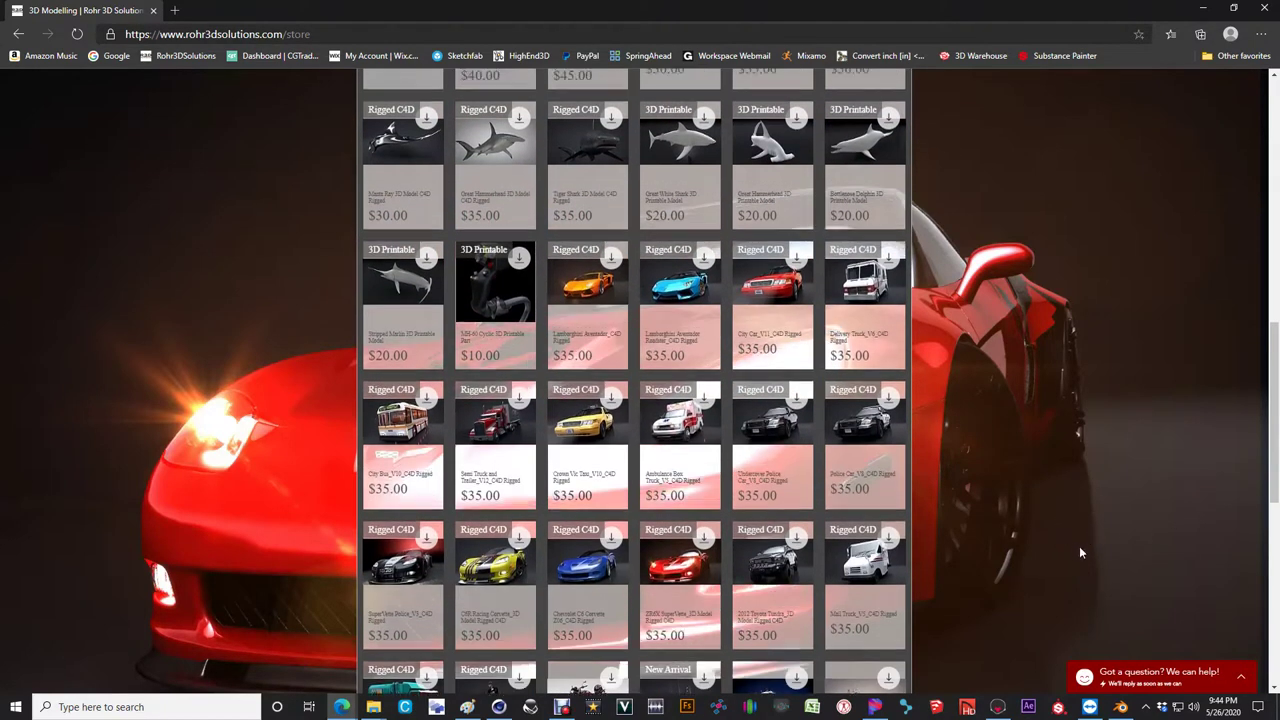
scroll(1079, 546, "up", 10)
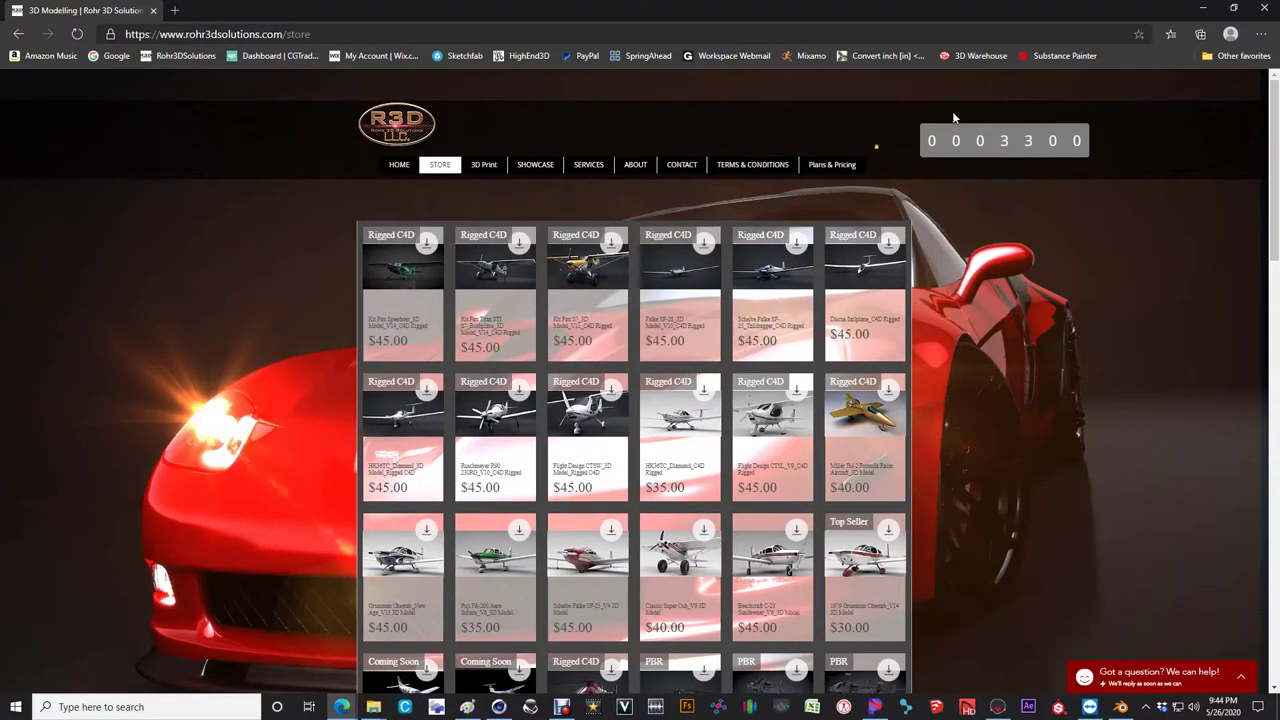
left_click(1201, 10)
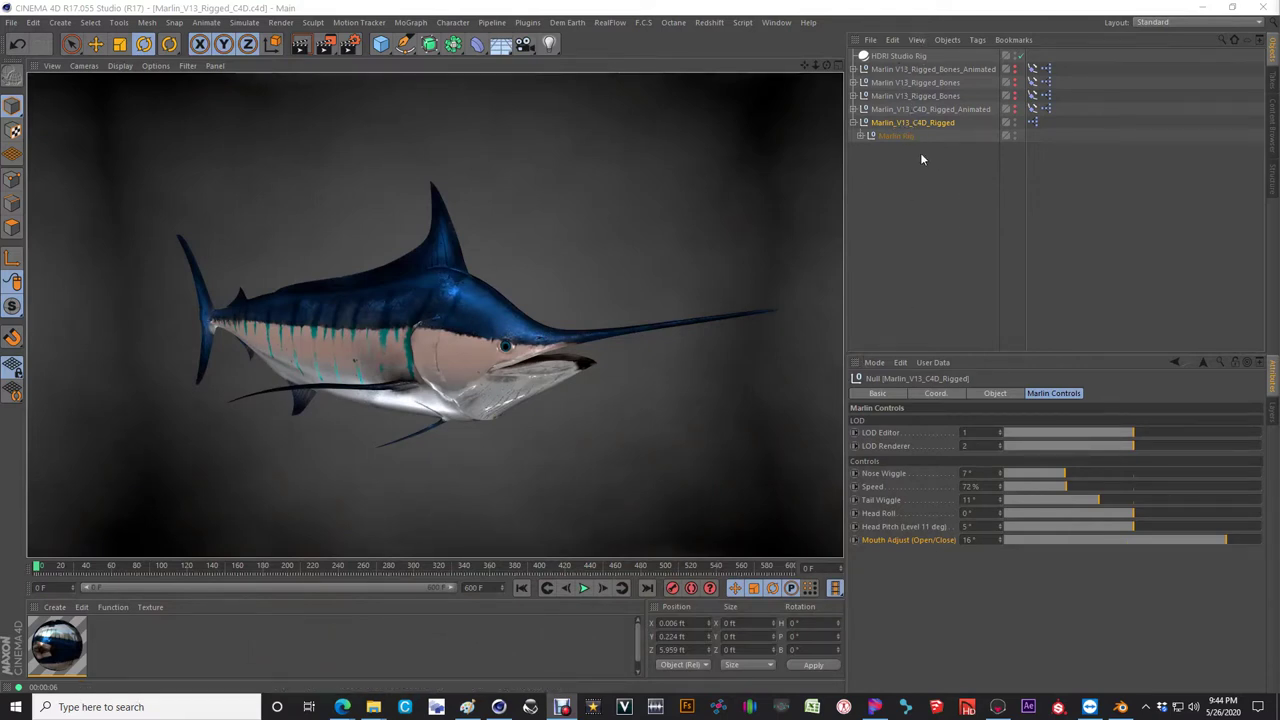
- Clear the render preview, expand Marlin Rig and select its Marlin Rig character object
left_click(856, 128)
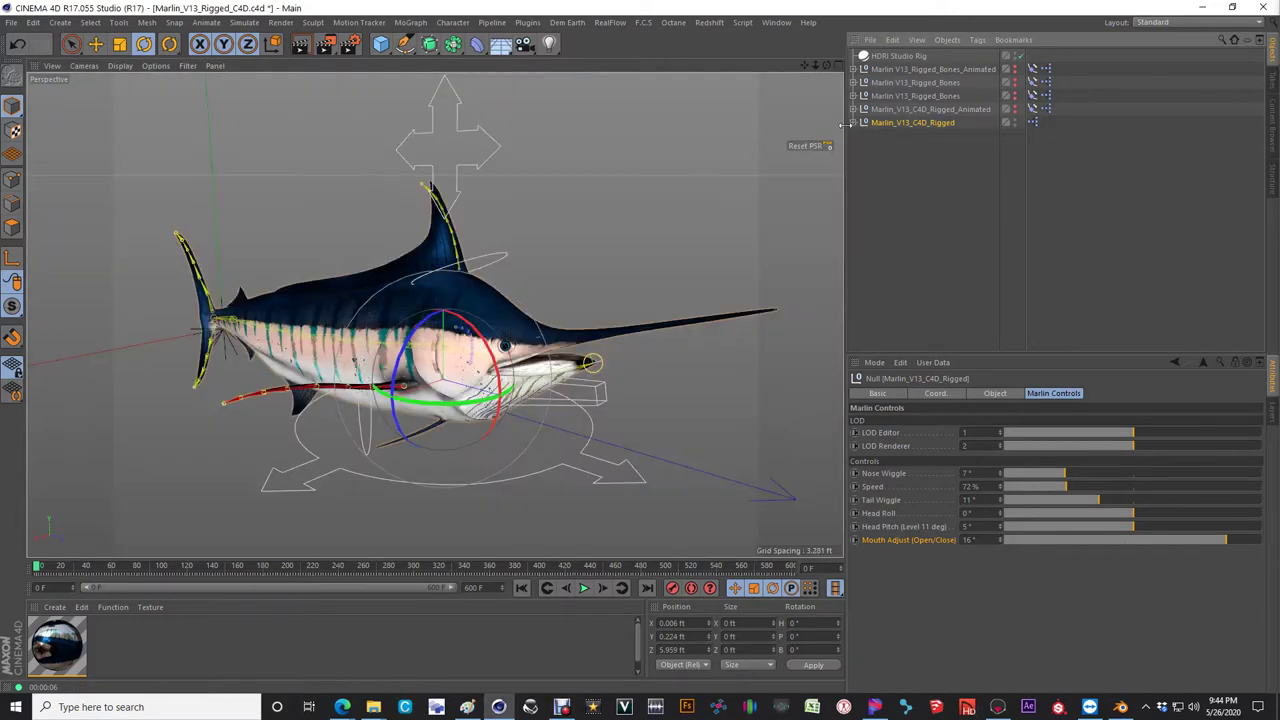
left_click(860, 137)
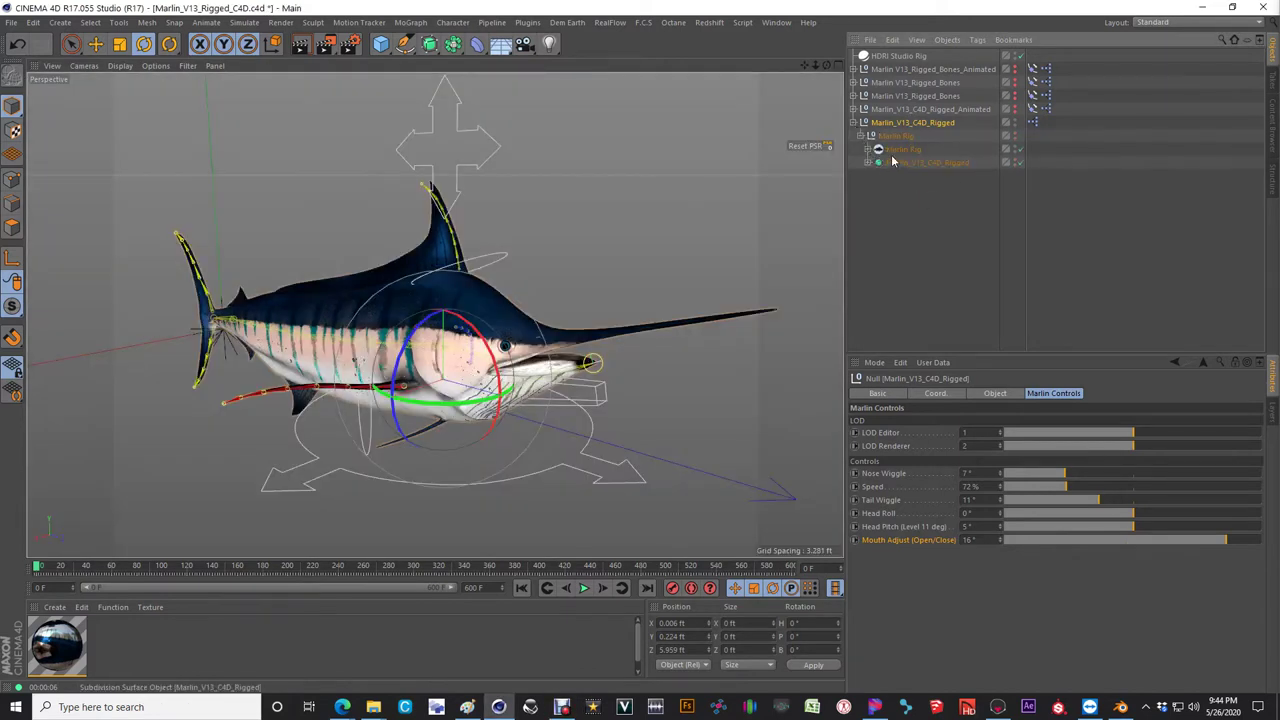
left_click(900, 149)
scroll(400, 445, "up", 3)
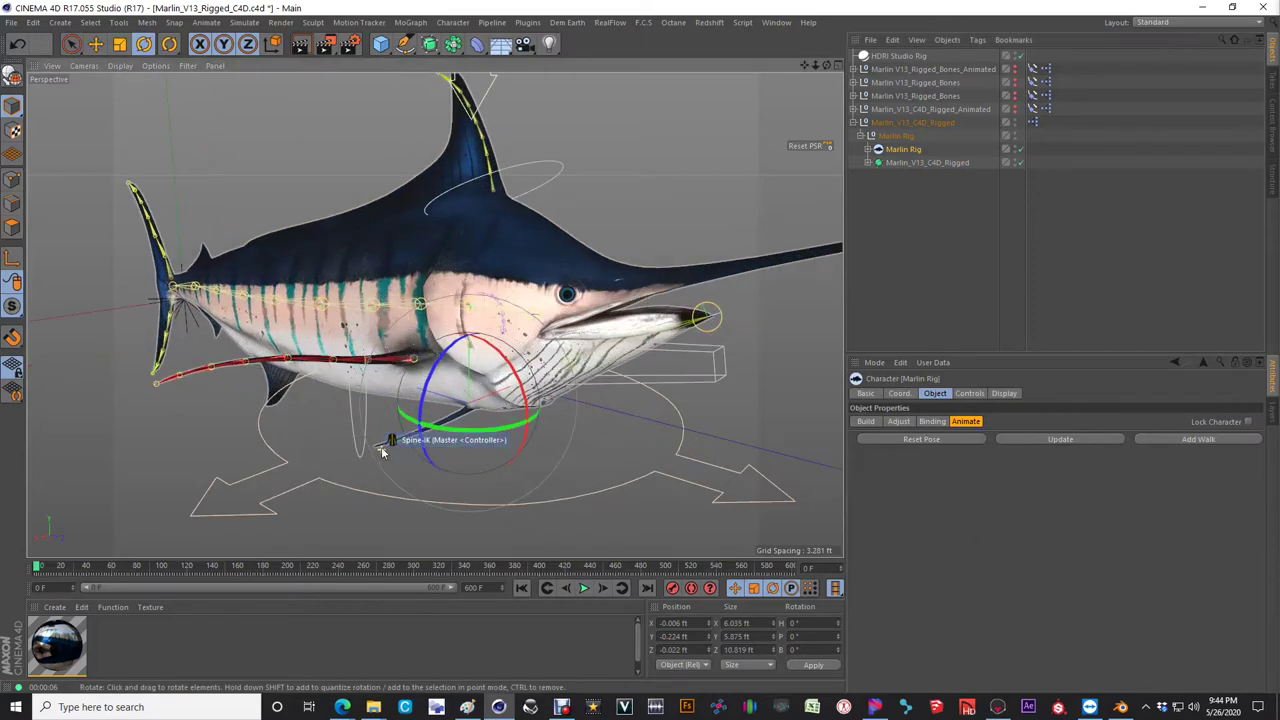
scroll(381, 452, "up", 4)
scroll(420, 430, "down", 4)
left_click_drag(480, 420, 583, 390, "alt")
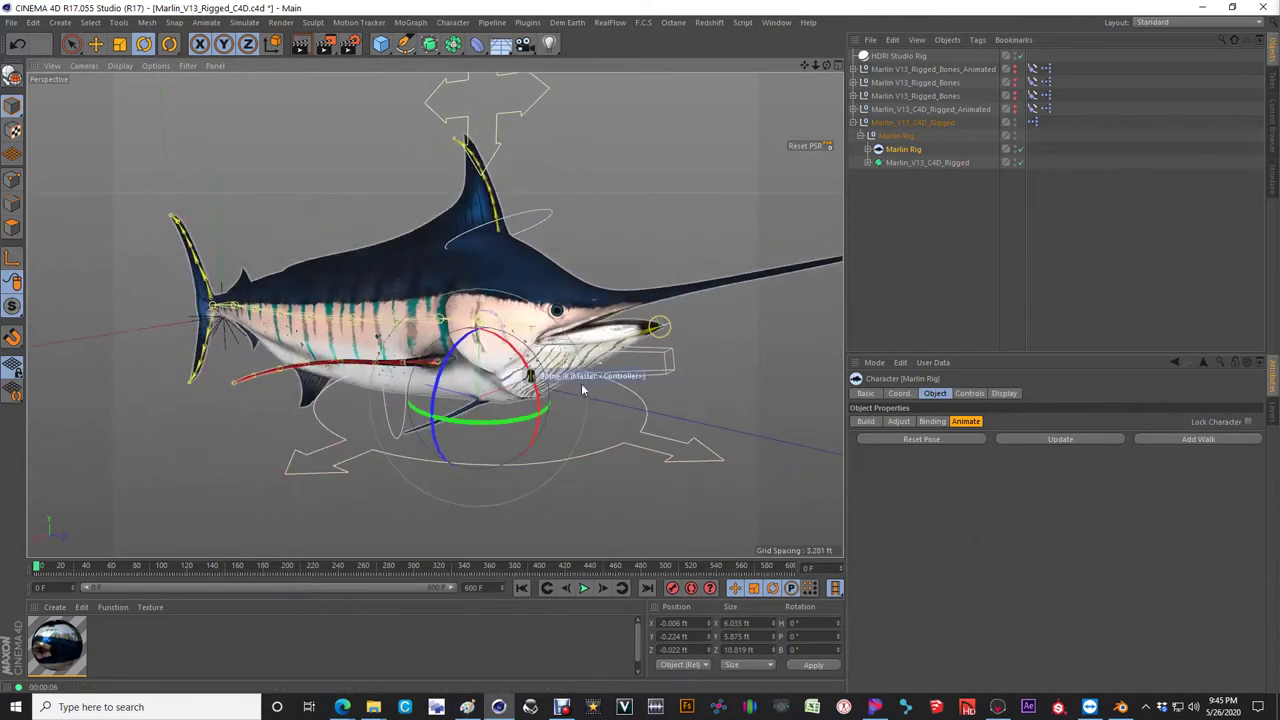
scroll(583, 390, "down", 3)
scroll(583, 390, "up", 2)
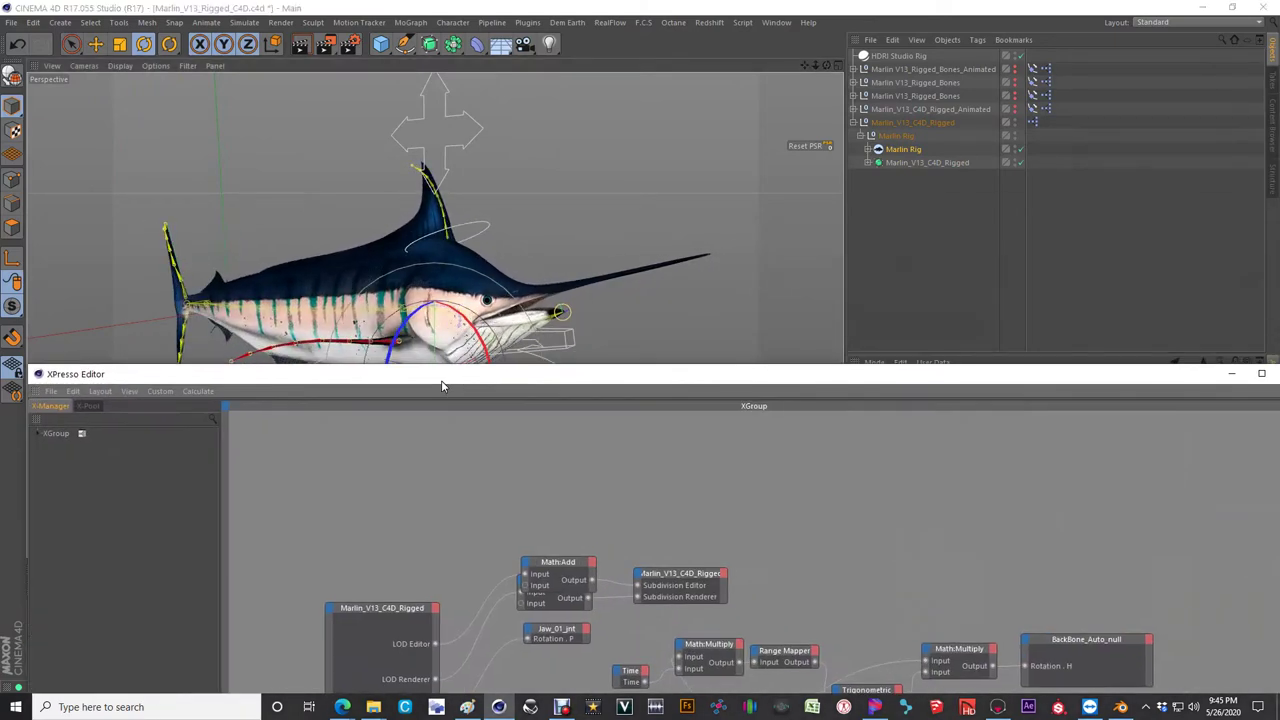
- Maximize the XPresso editor, move the top Math:Add node off the other, and close the editor
left_click_drag(443, 380, 335, 6)
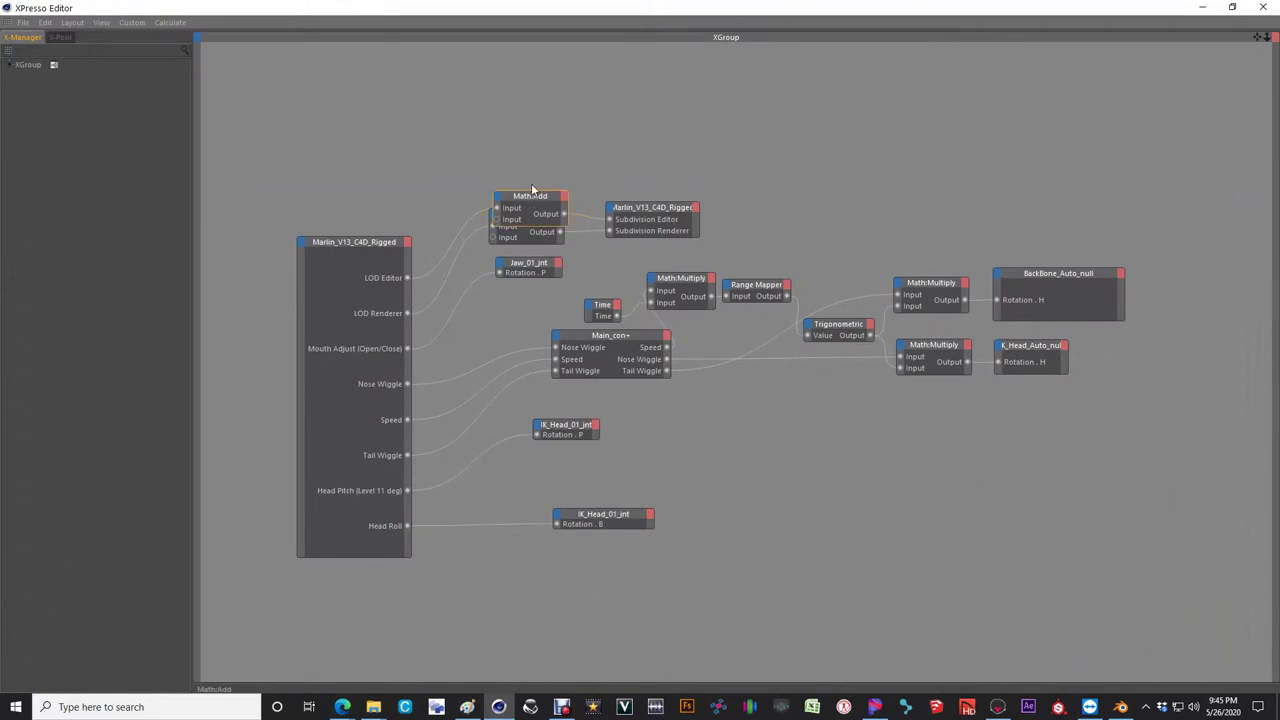
left_click_drag(532, 190, 525, 166)
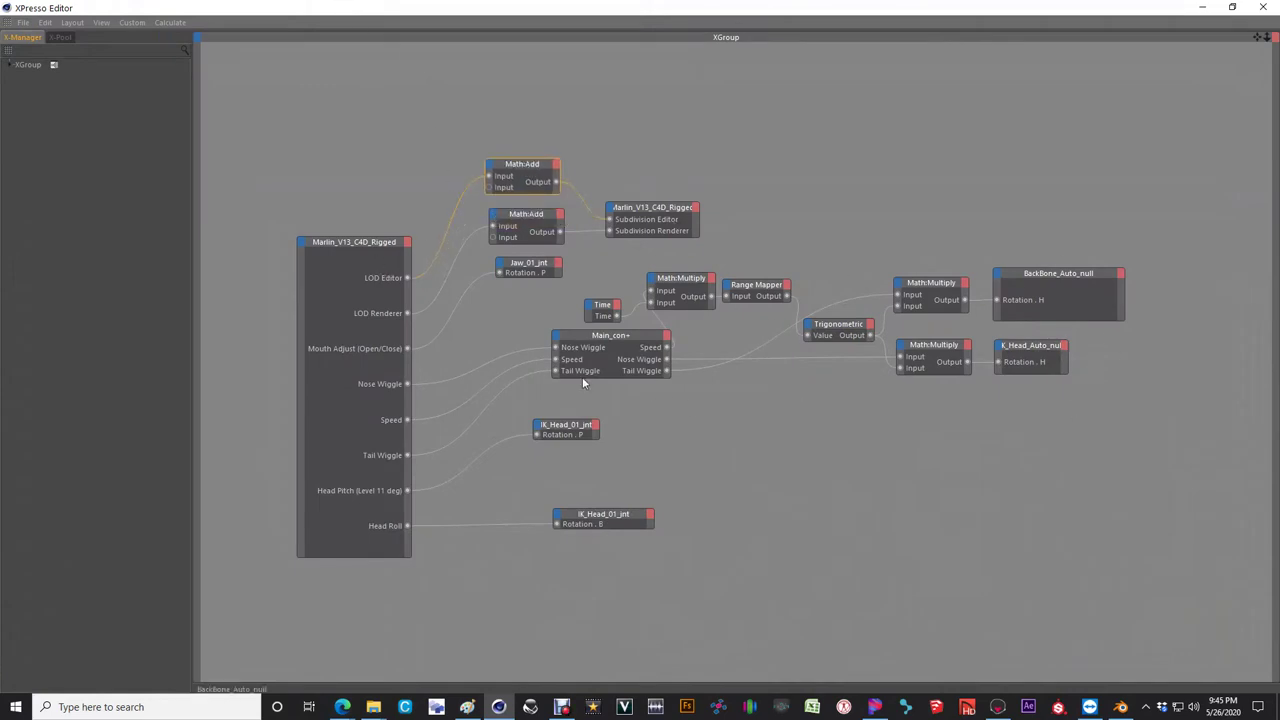
left_click(1265, 8)
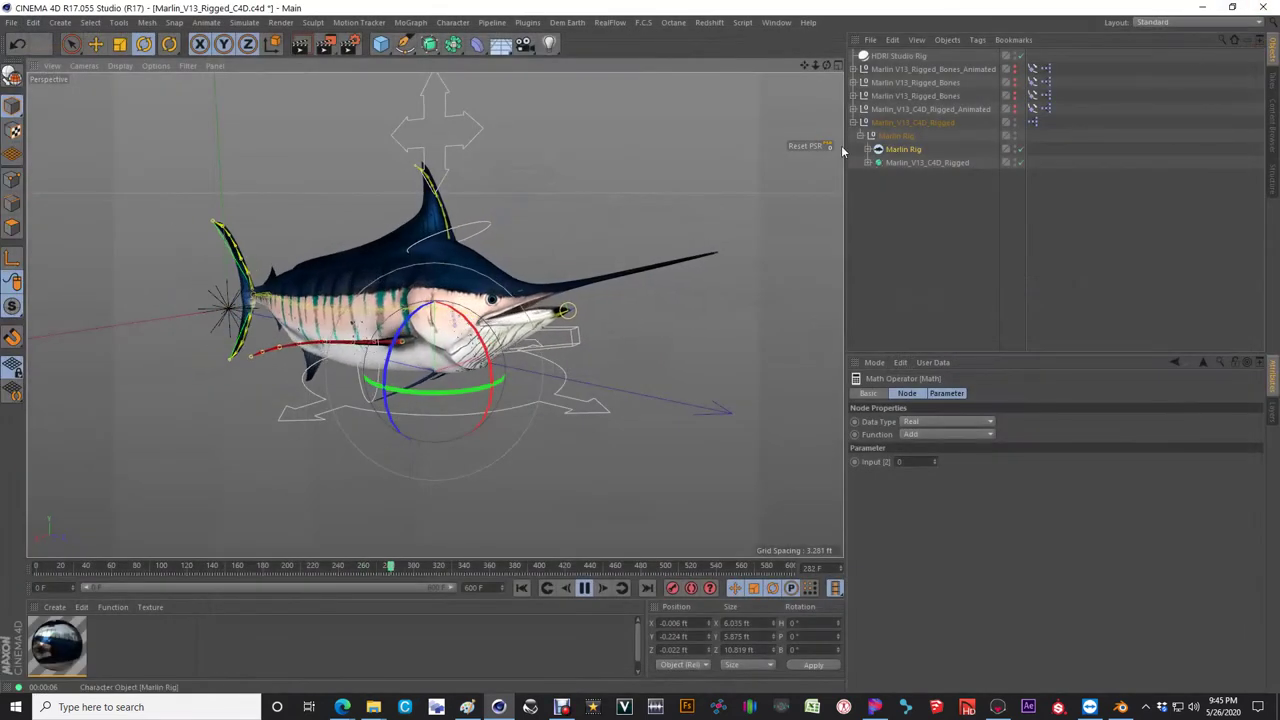
- Select the marlin null, lower LOD Renderer to 1, and switch to Gouraud Shading (Lines)
left_click(901, 124)
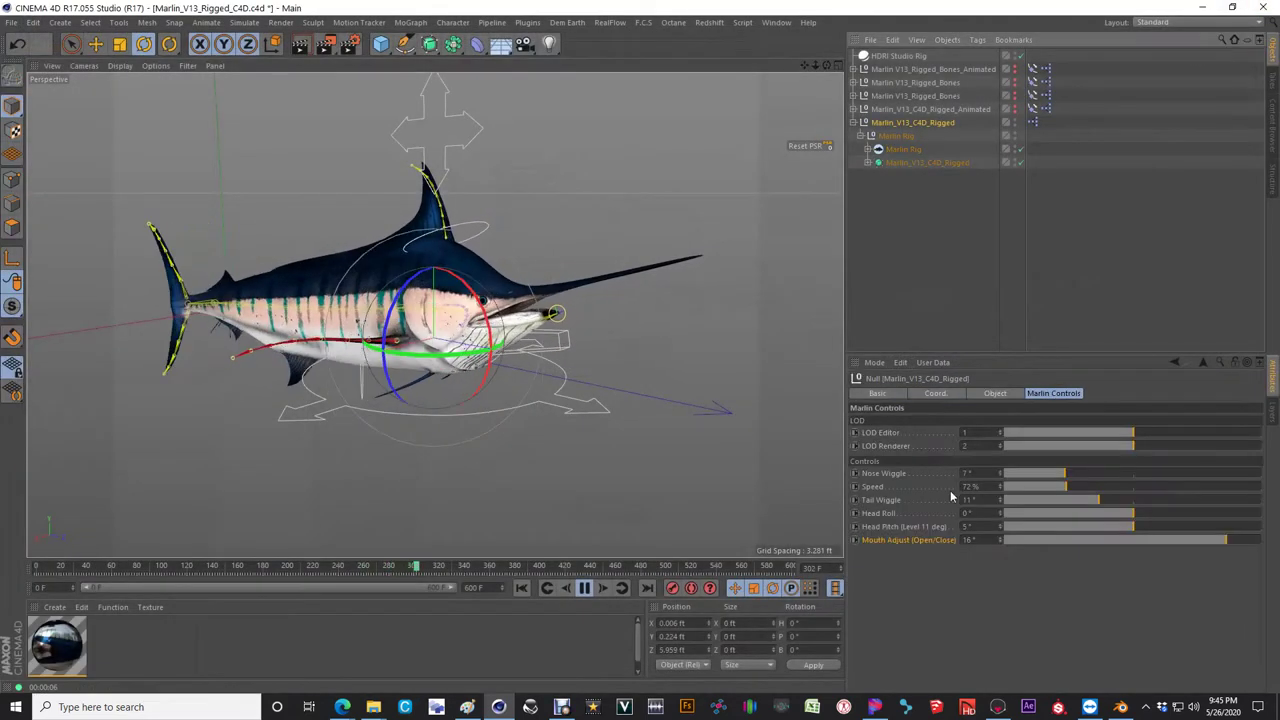
left_click(1072, 445)
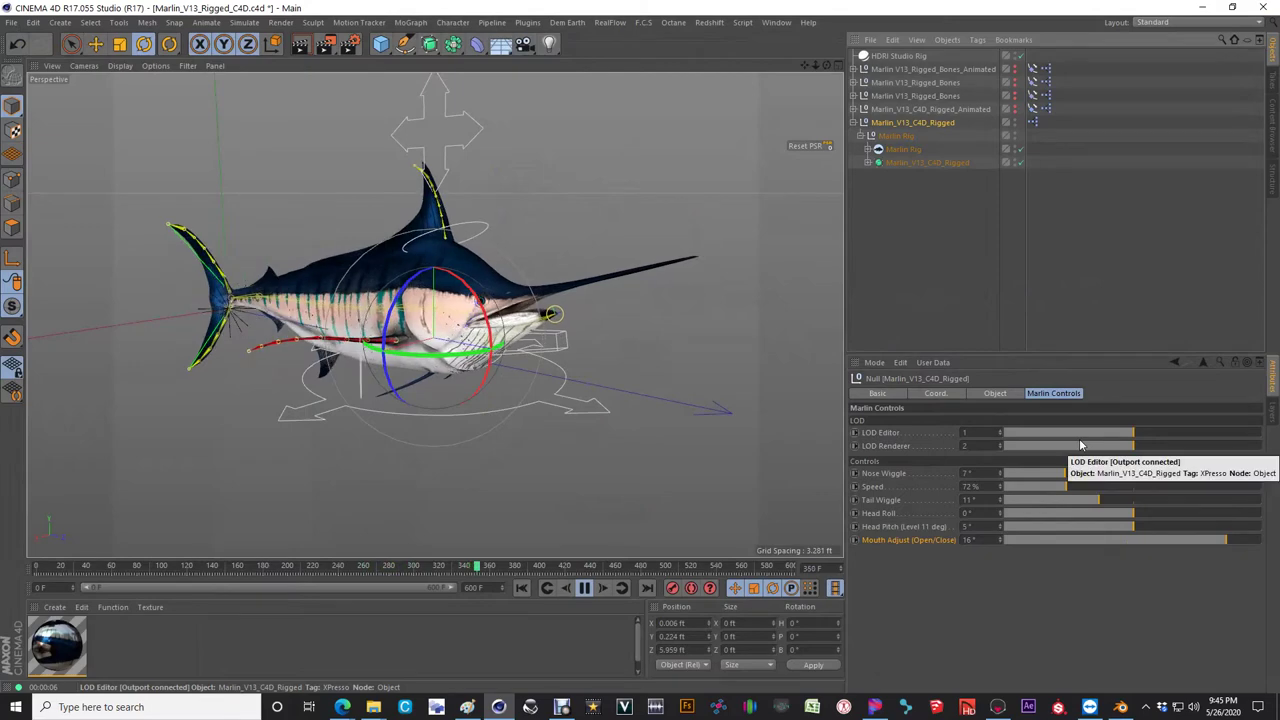
left_click(120, 66)
left_click(164, 99)
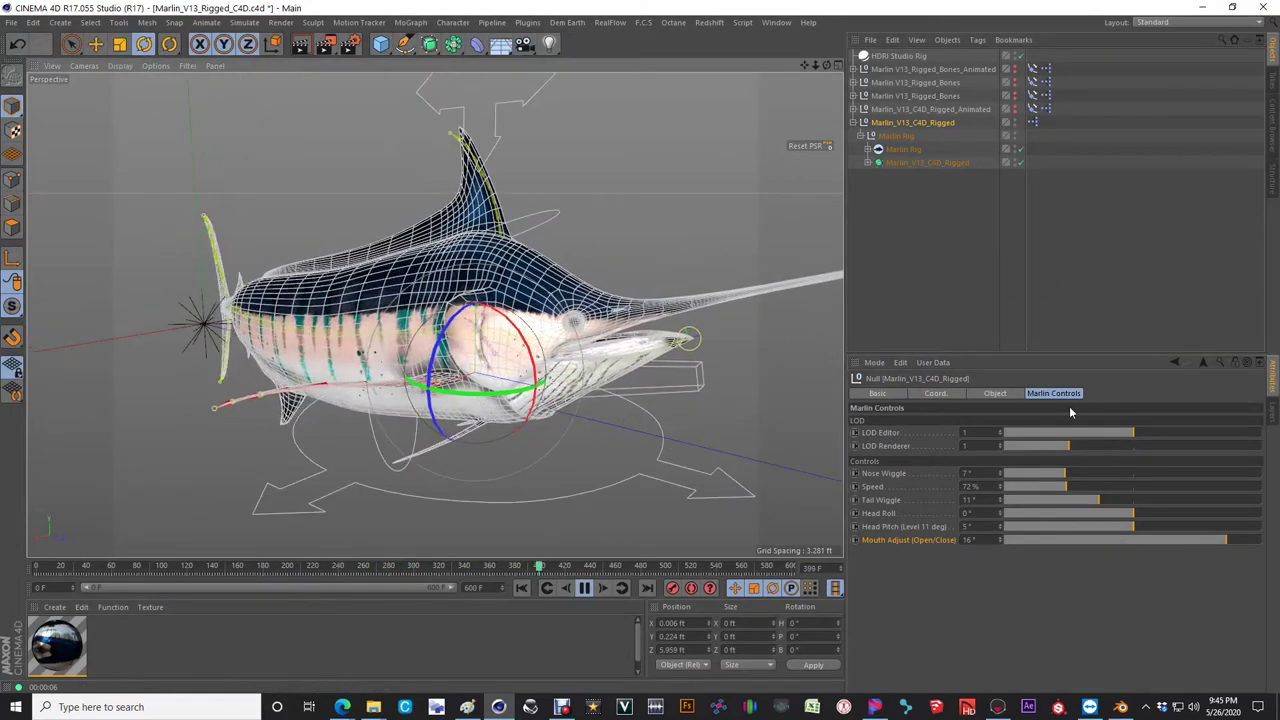
- Cycle LOD Editor through 0, 2, 1 and back to 0, then raise LOD Renderer to 2
left_click(1058, 434)
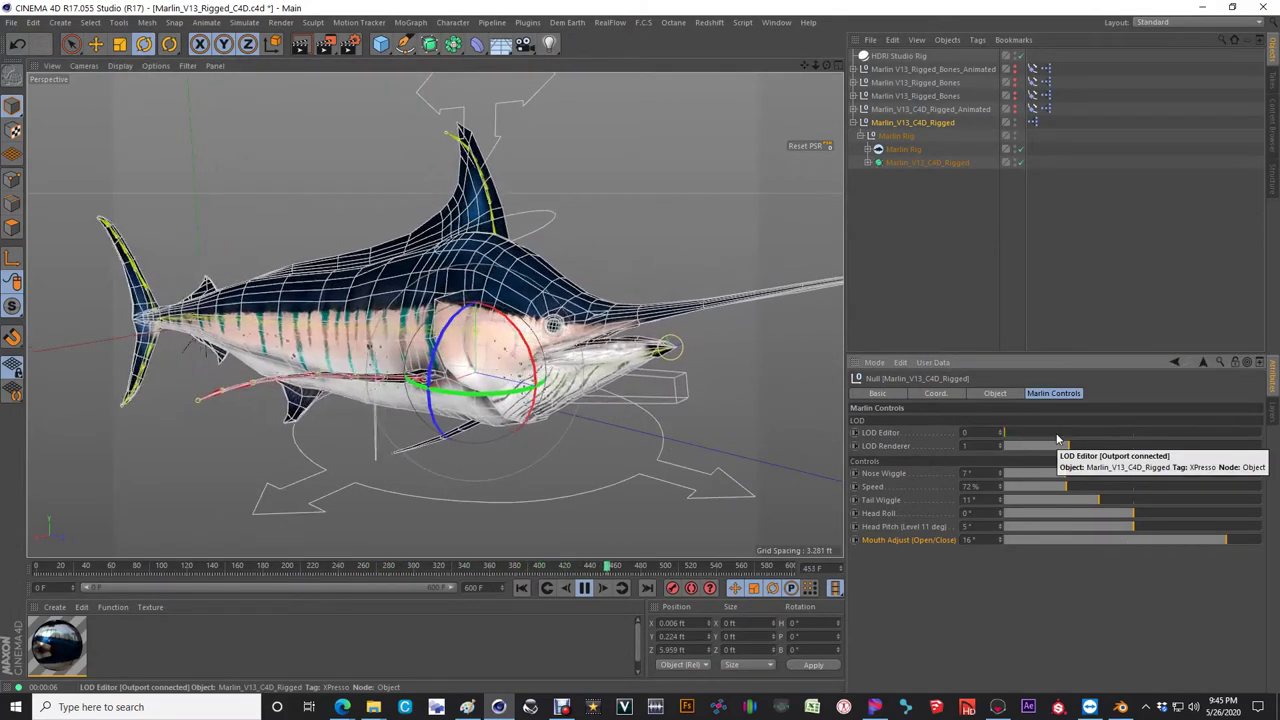
left_click(1058, 434)
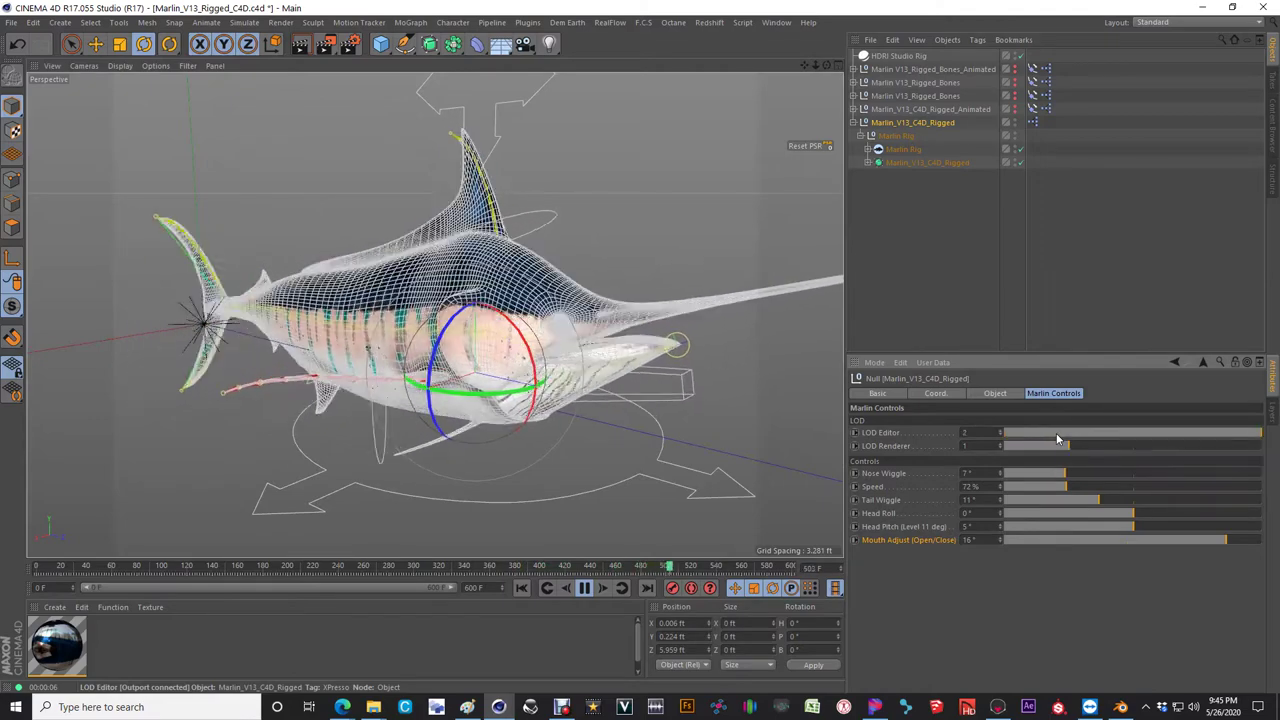
left_click(1058, 434)
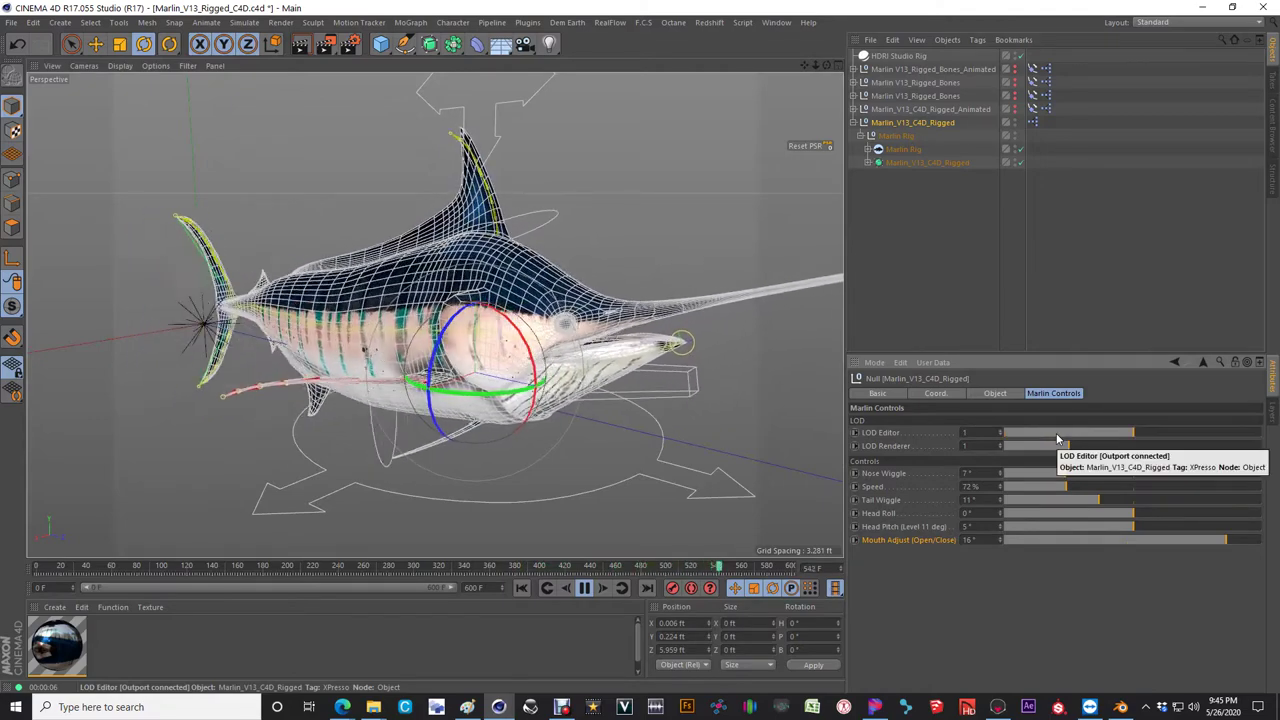
left_click(1058, 434)
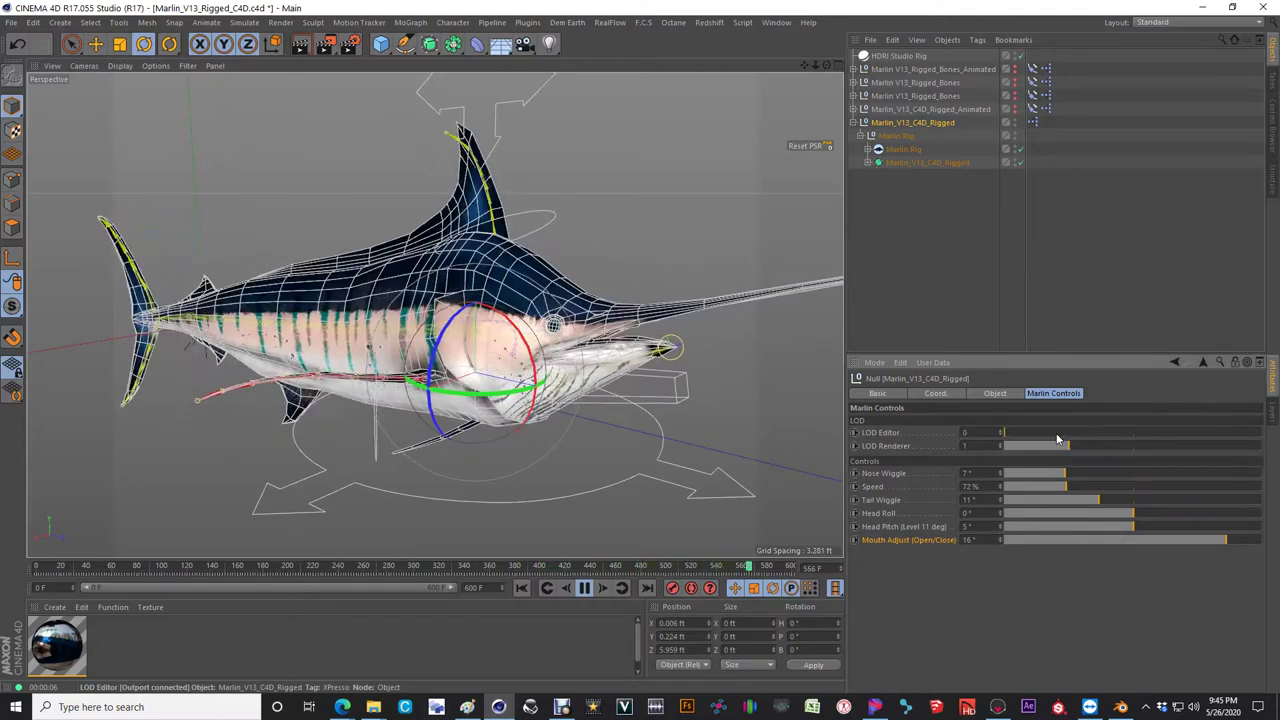
left_click(1127, 450)
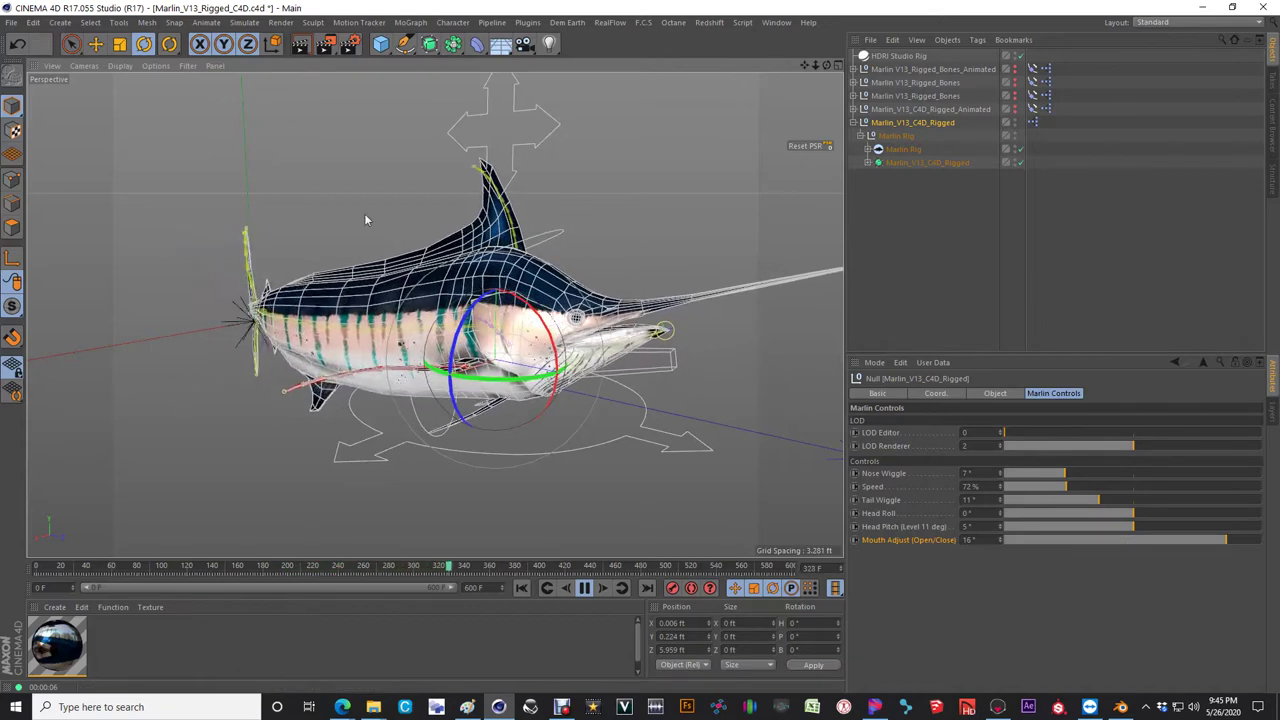
left_click(120, 66)
- Return to plain shading, raise Nose Wiggle to 16° and Speed to 118%, and orbit the marlin
left_click(134, 85)
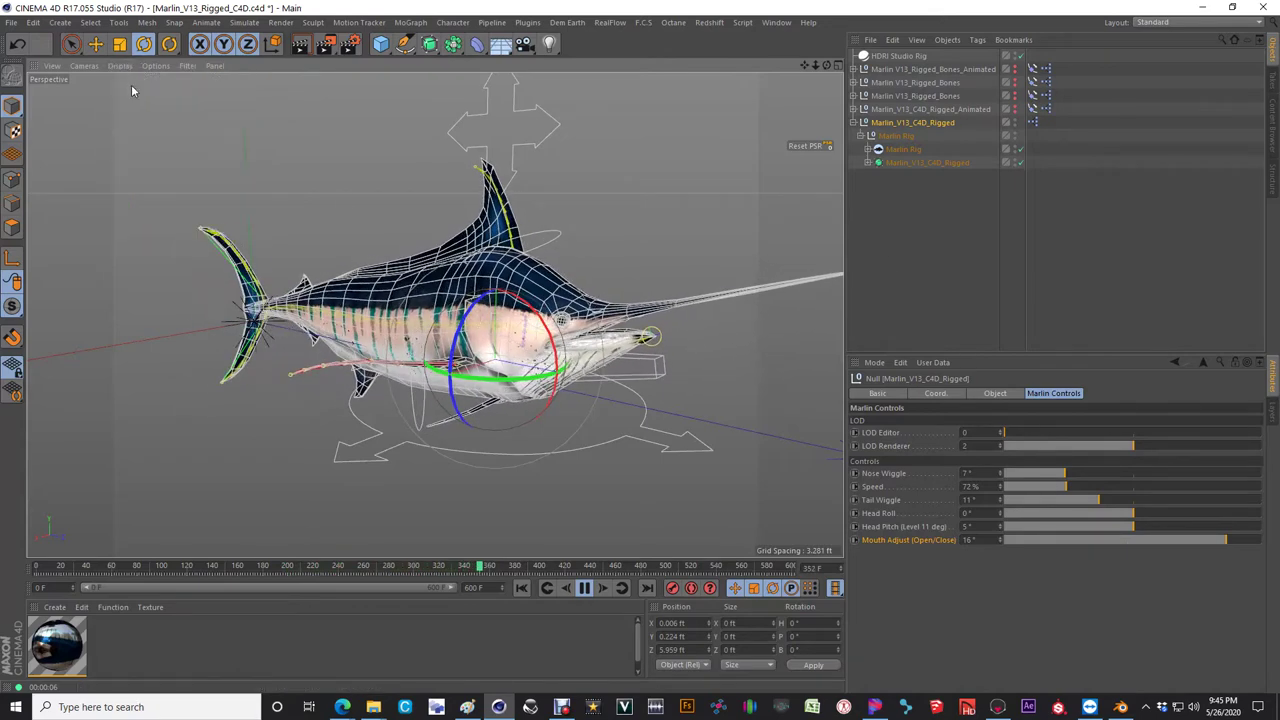
left_click_drag(1068, 473, 1135, 483)
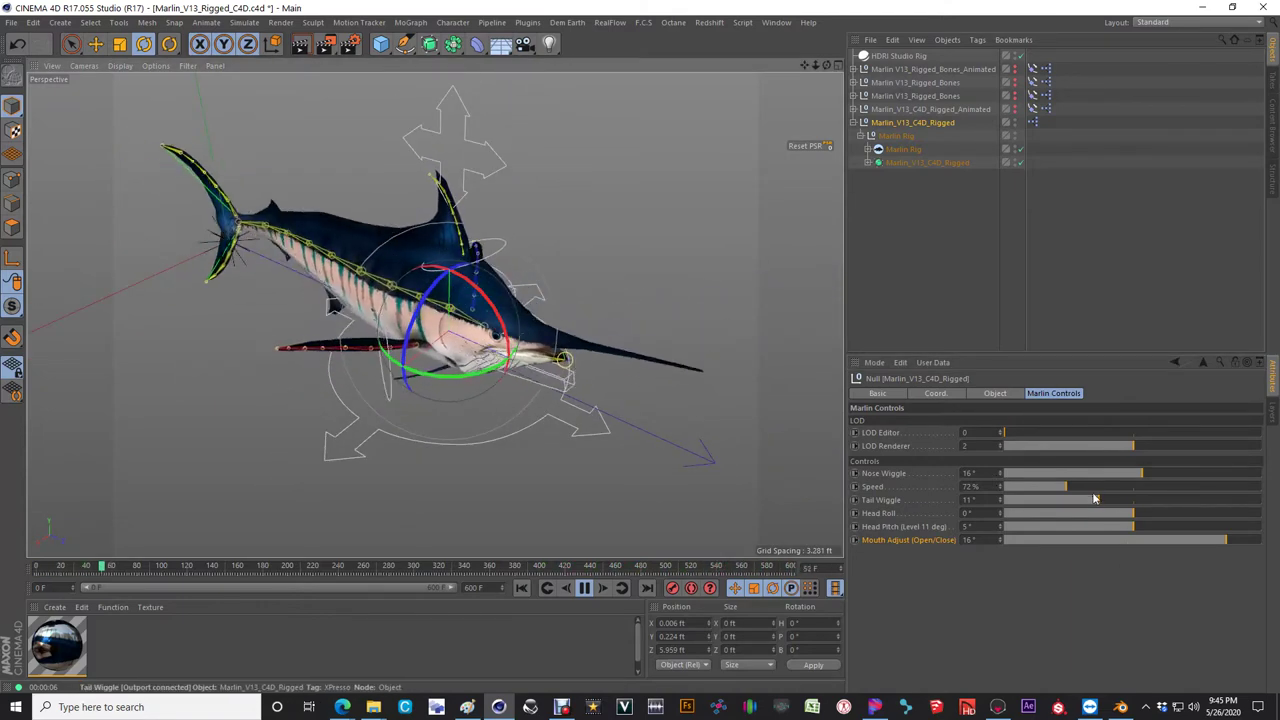
left_click_drag(1066, 487, 1133, 490)
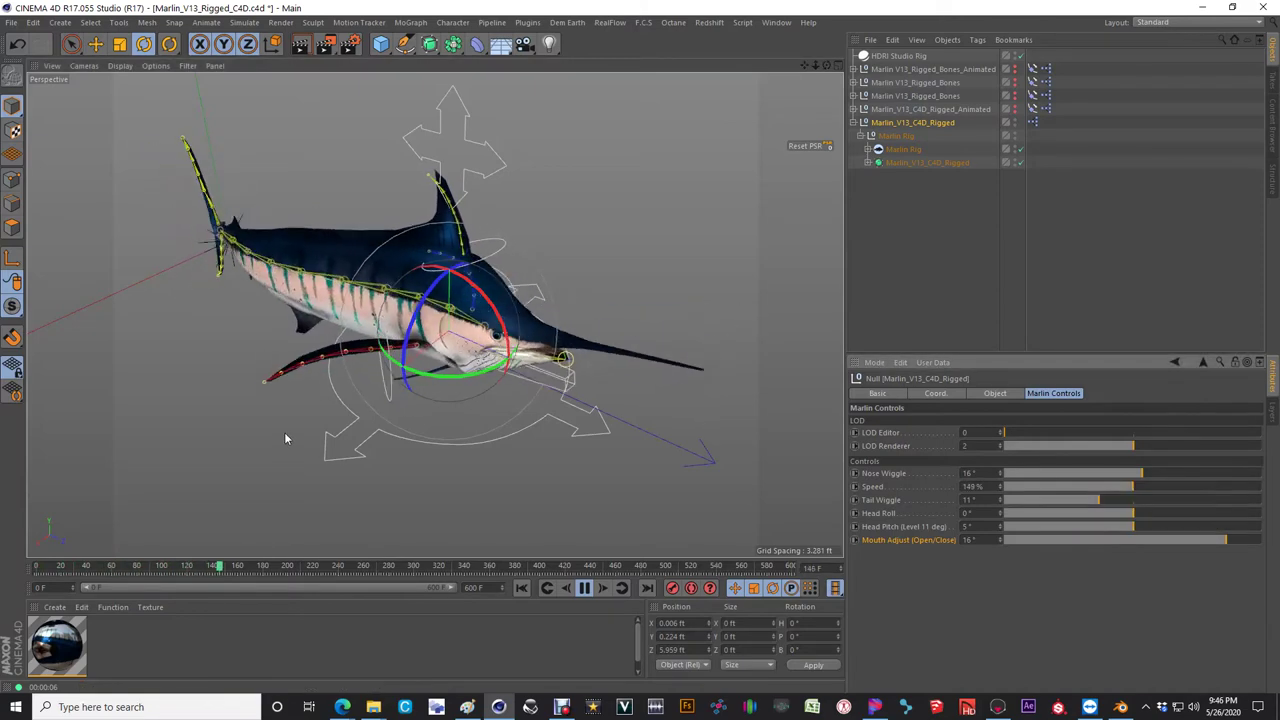
left_click_drag(459, 420, 493, 259, "alt")
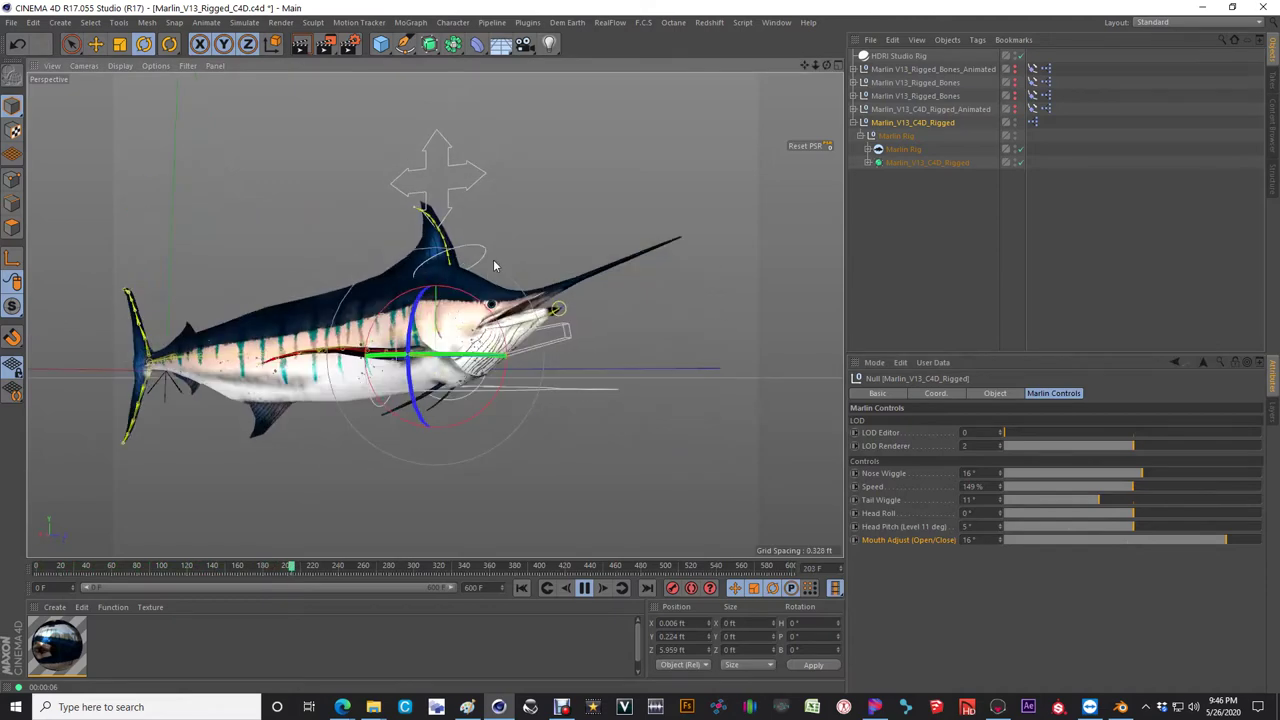
left_click_drag(423, 303, 722, 381, "alt")
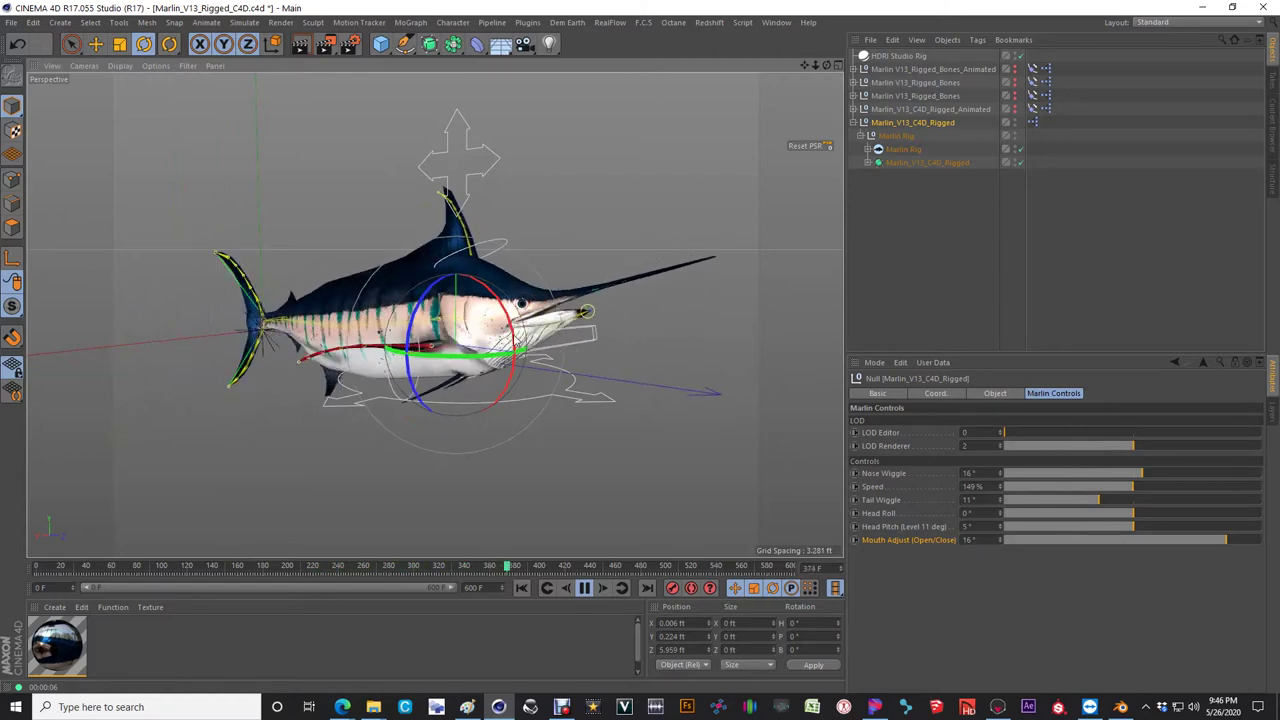
left_click_drag(690, 391, 503, 397, "alt")
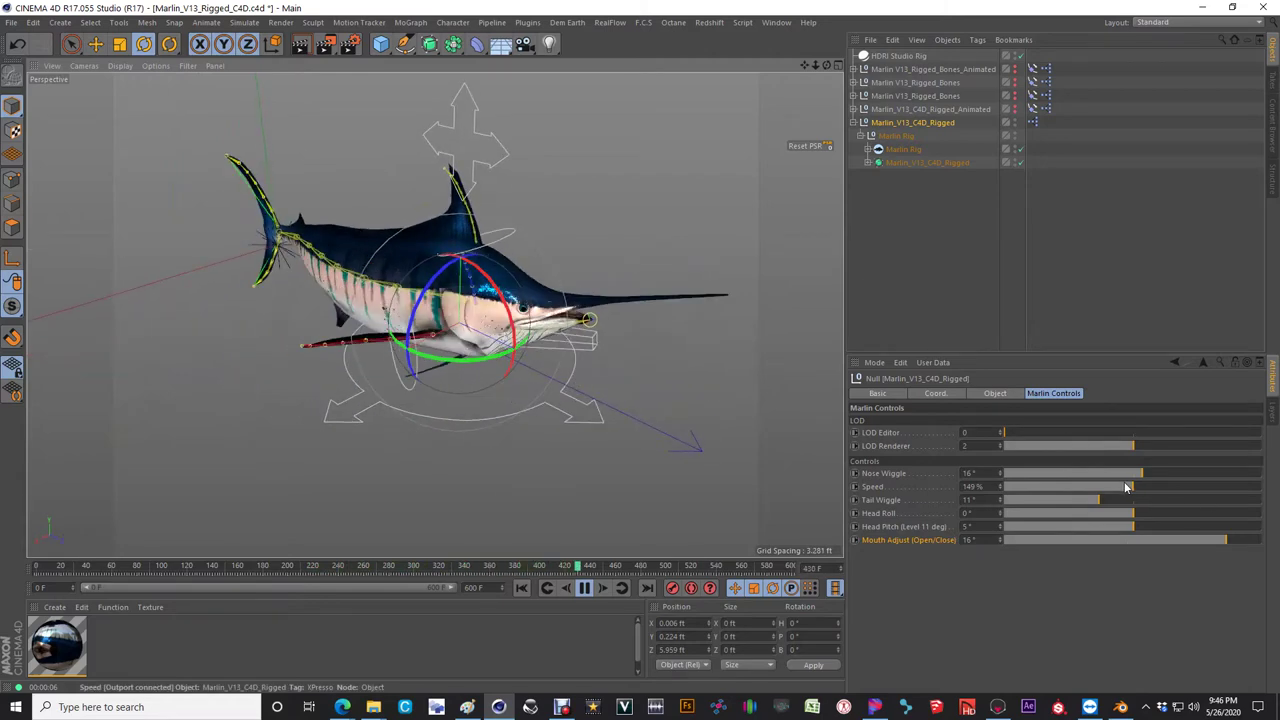
- Slow Speed to 100% and reduce Nose Wiggle to 10°, then to 7°
left_click_drag(1128, 487, 1090, 487)
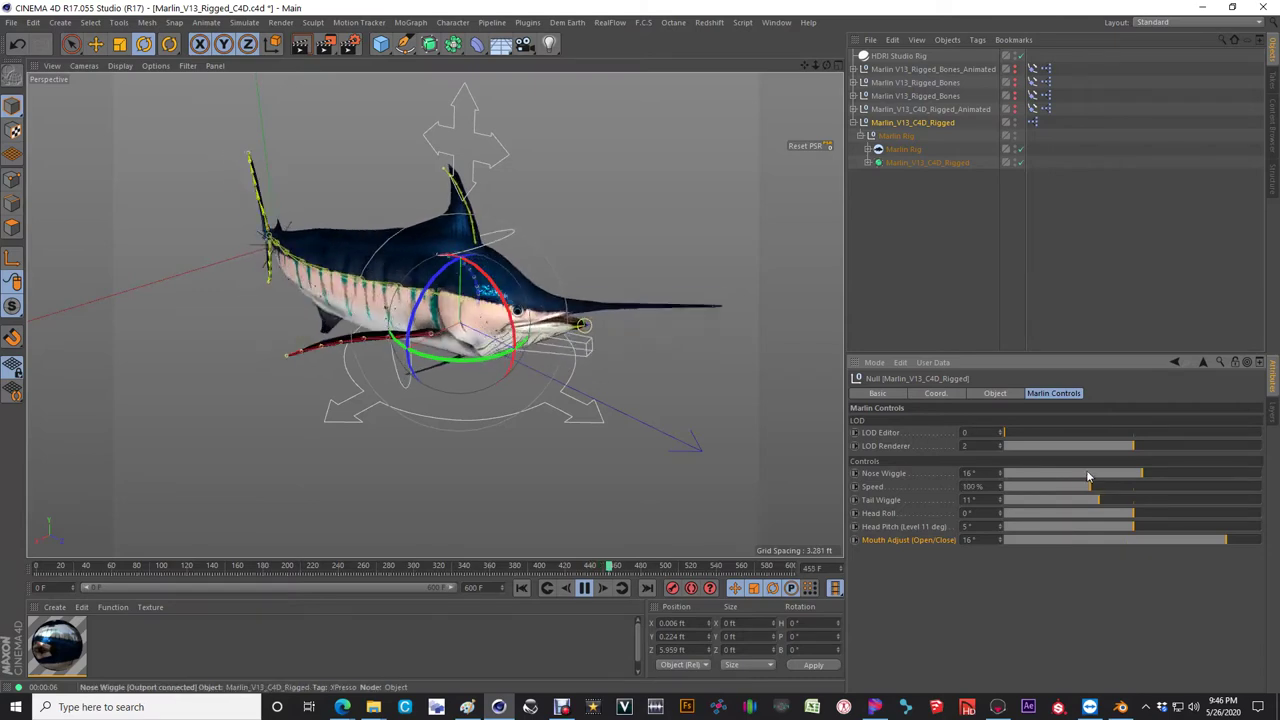
left_click(1090, 474)
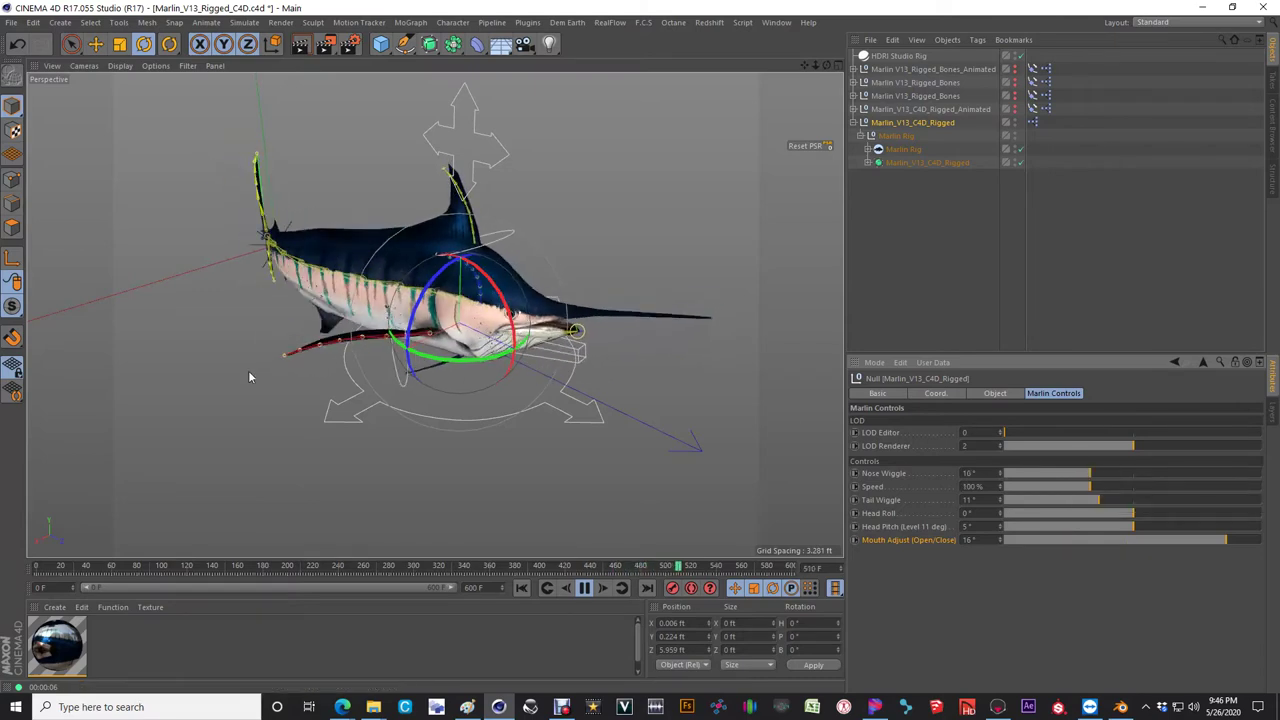
left_click(1066, 473)
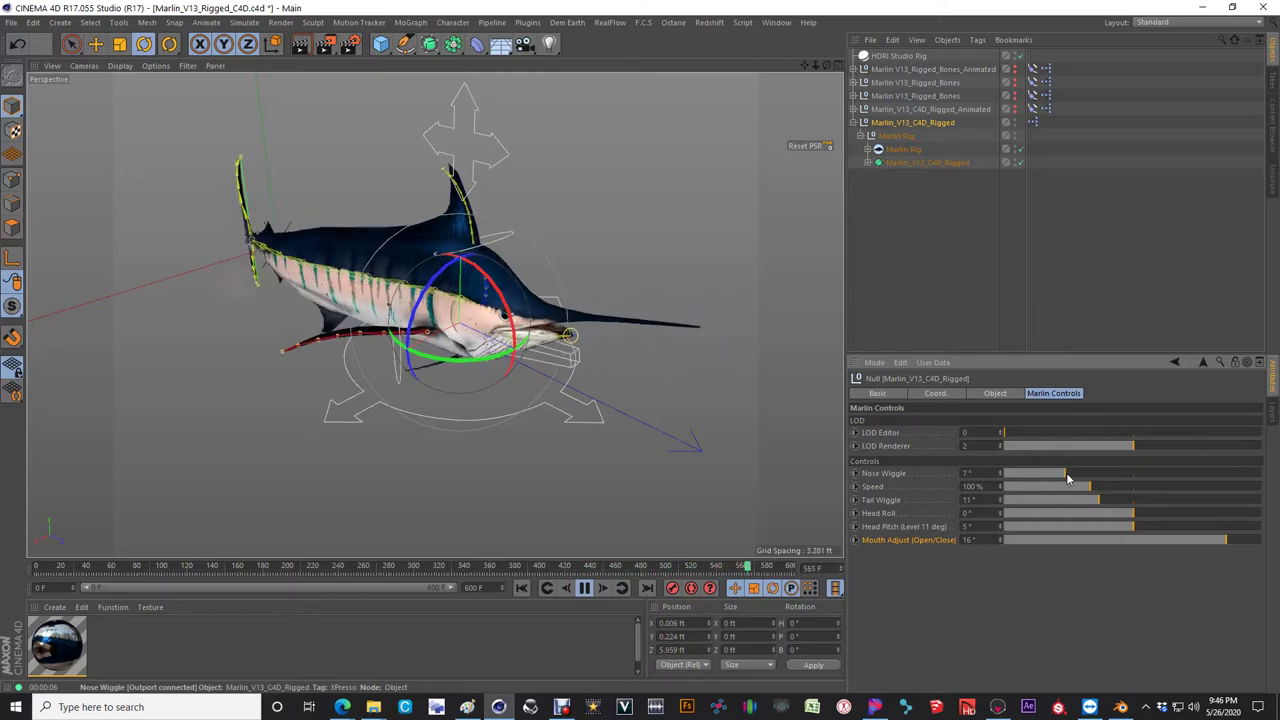
scroll(512, 337, "up", 3)
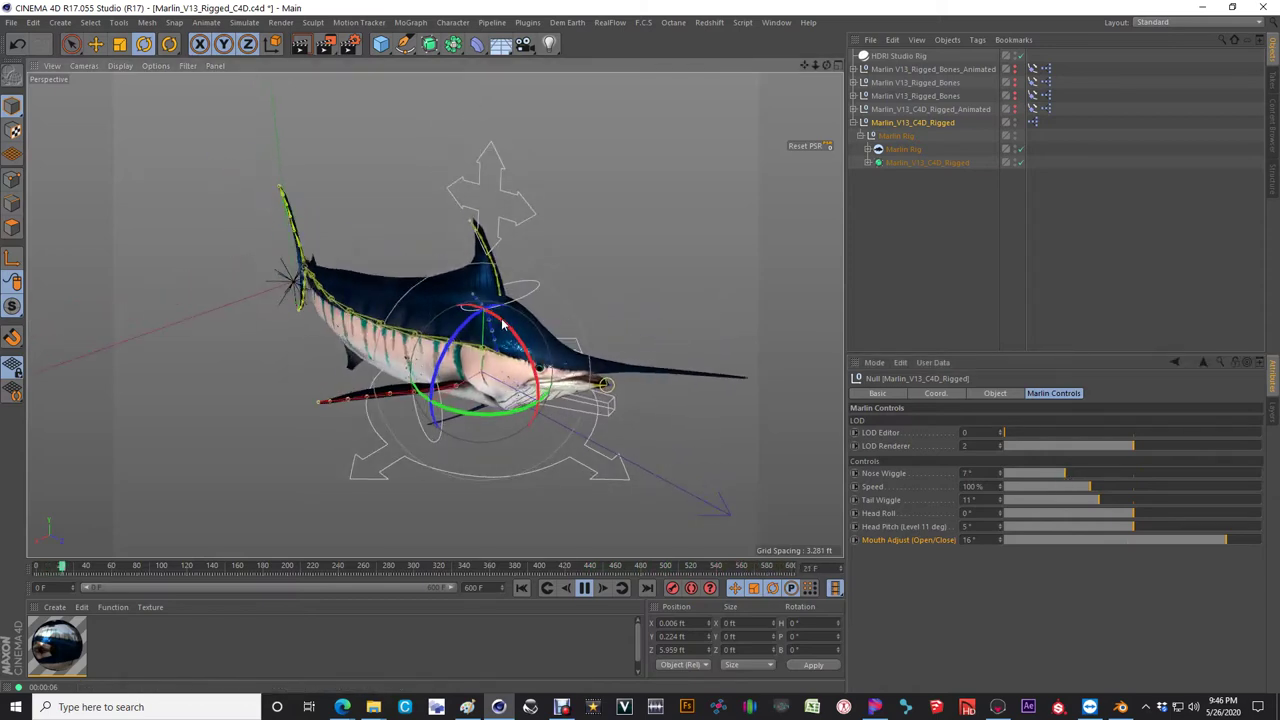
scroll(512, 337, "down", 2)
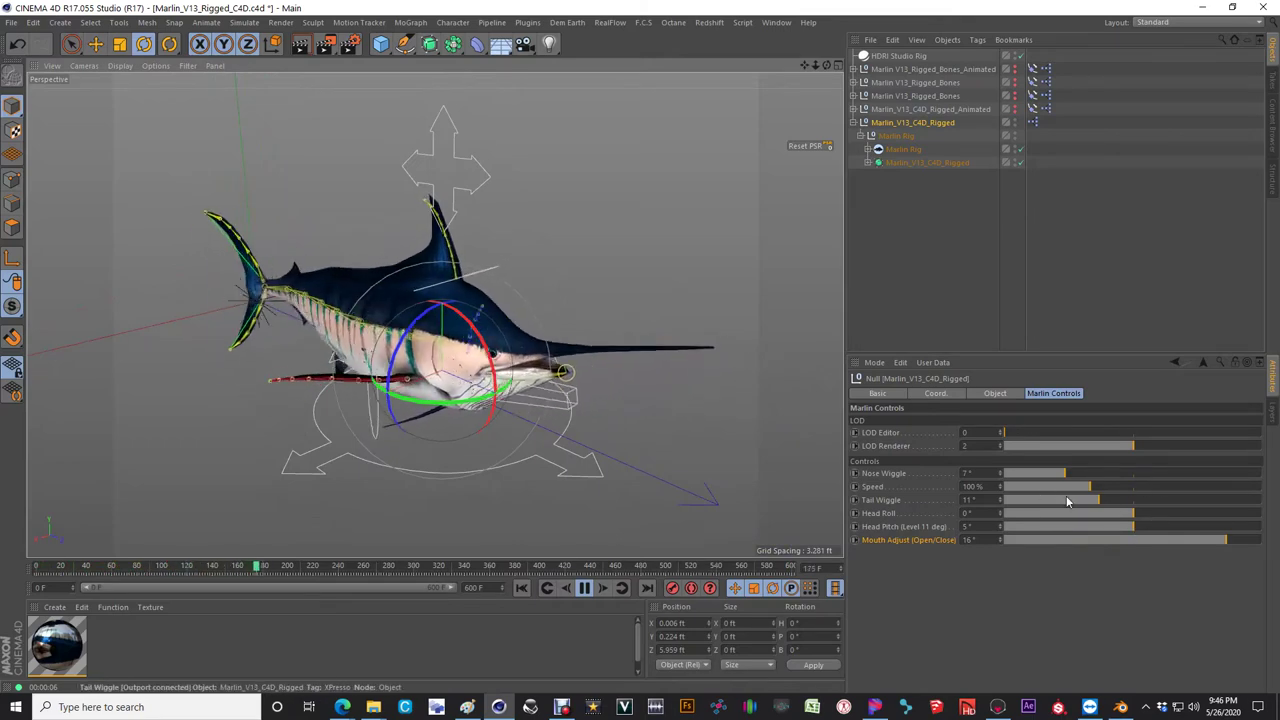
- Drag Tail Wiggle to 15°, Head Pitch to 4° and Mouth Adjust to 12°, then collapse Marlin_V13_C4D_Rigged
left_click_drag(1120, 500, 1229, 501)
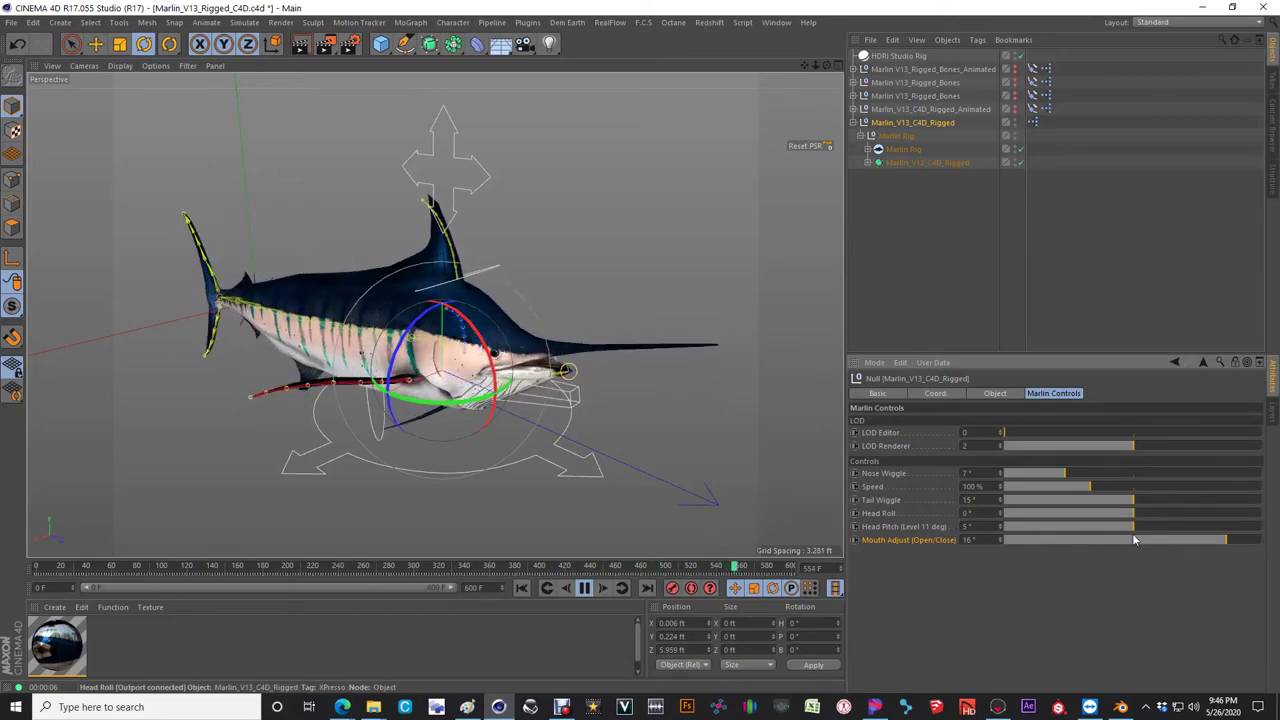
left_click_drag(1133, 527, 1262, 527)
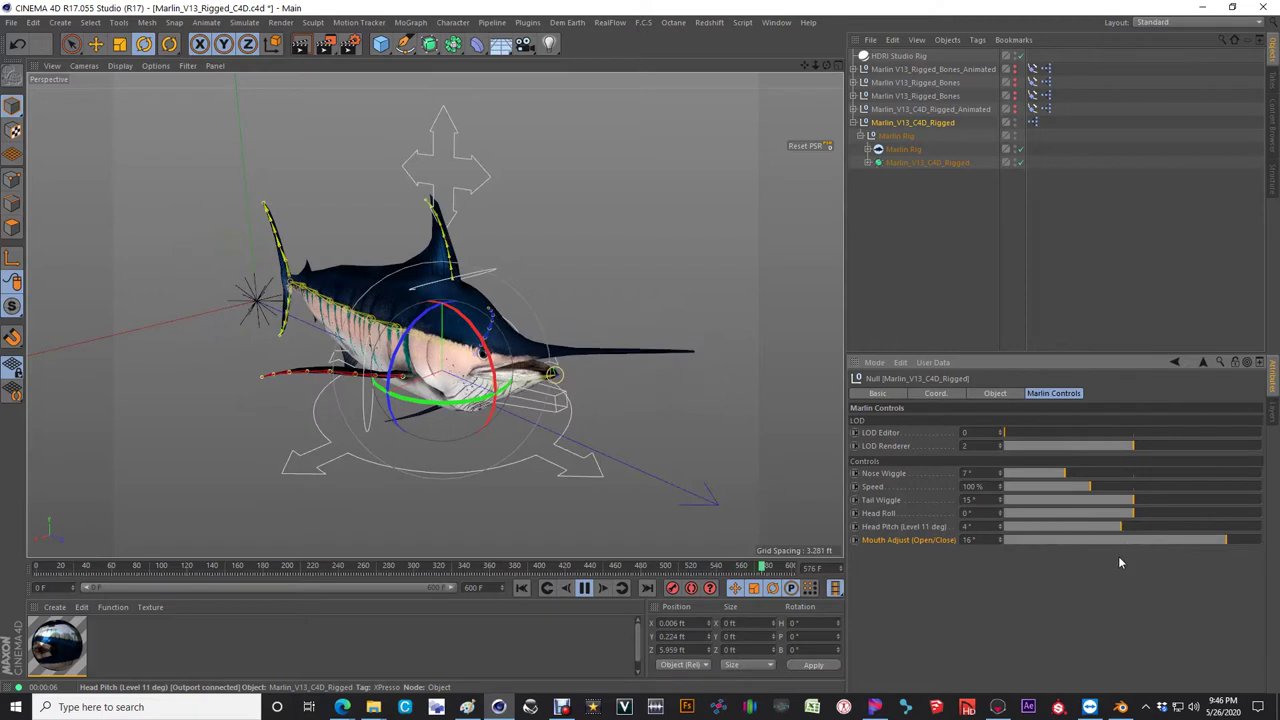
left_click_drag(1215, 539, 1268, 530)
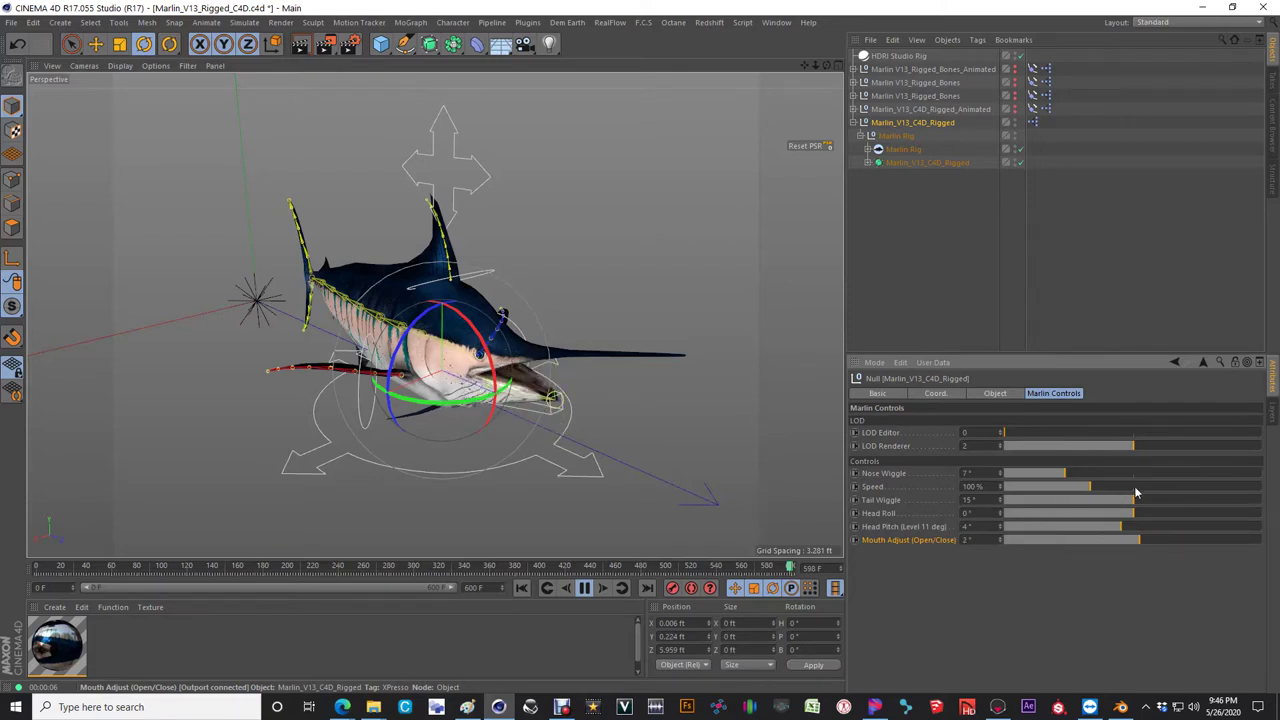
left_click_drag(1035, 496, 1278, 477)
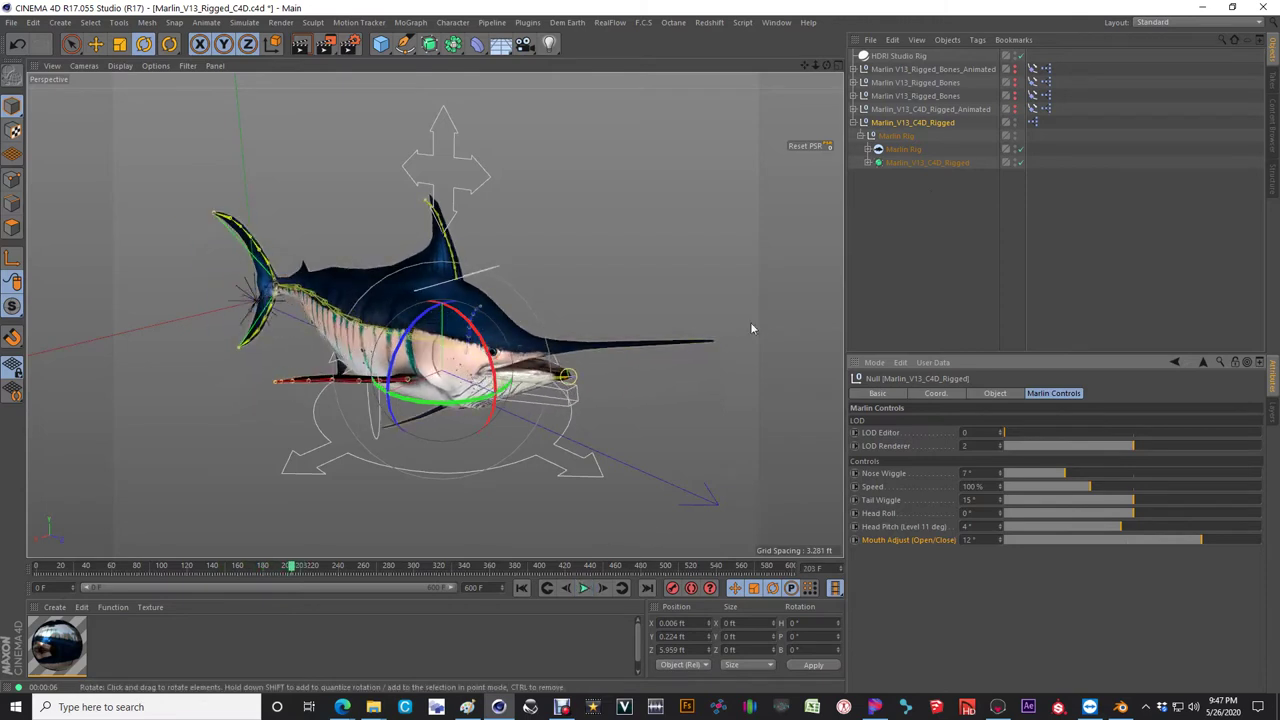
left_click(856, 122)
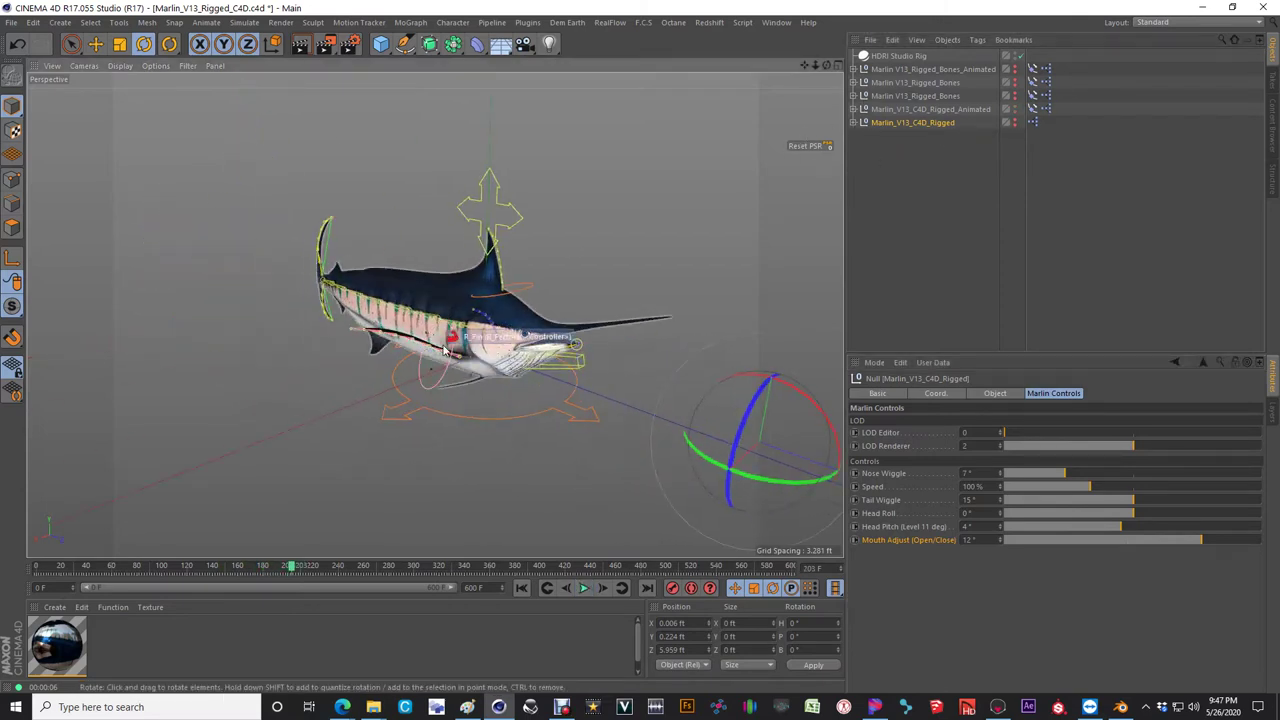
- Play the animation, show Marlin_V13_C4D_Rigged_Animated's Marlin Controls, then stop and rewind to frame 0
left_click(583, 588)
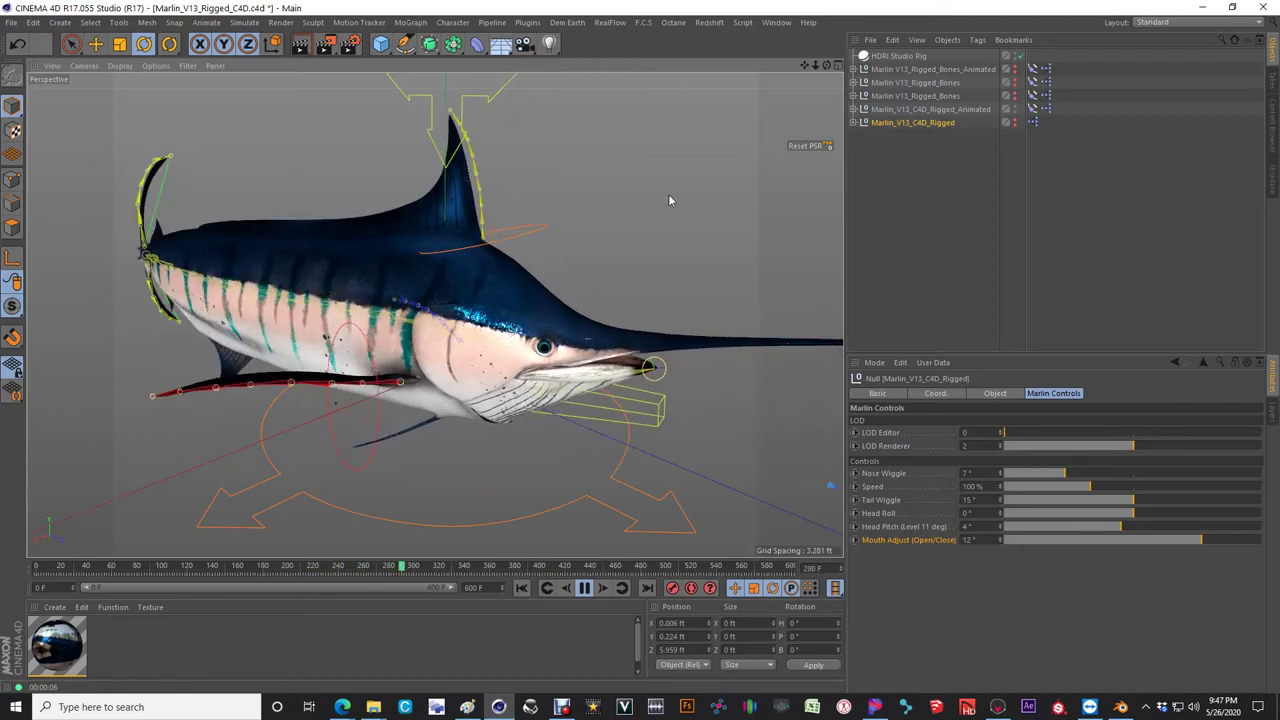
left_click(892, 109)
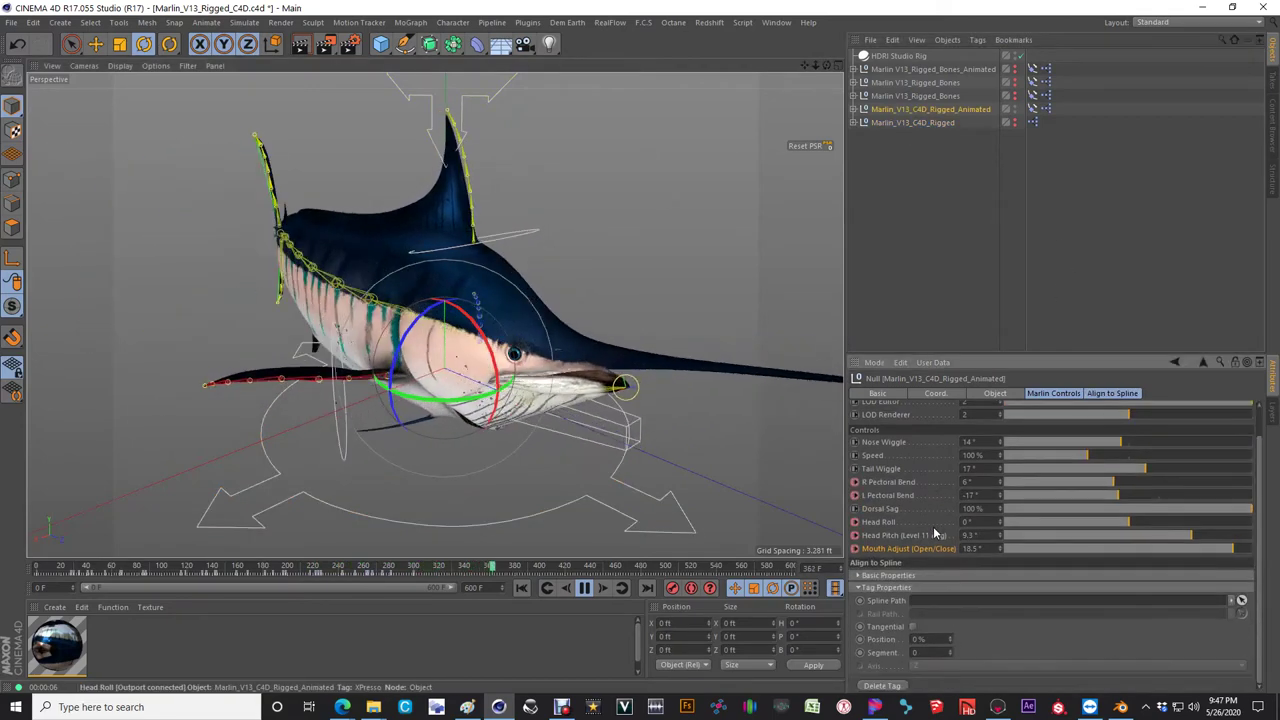
left_click(1055, 393)
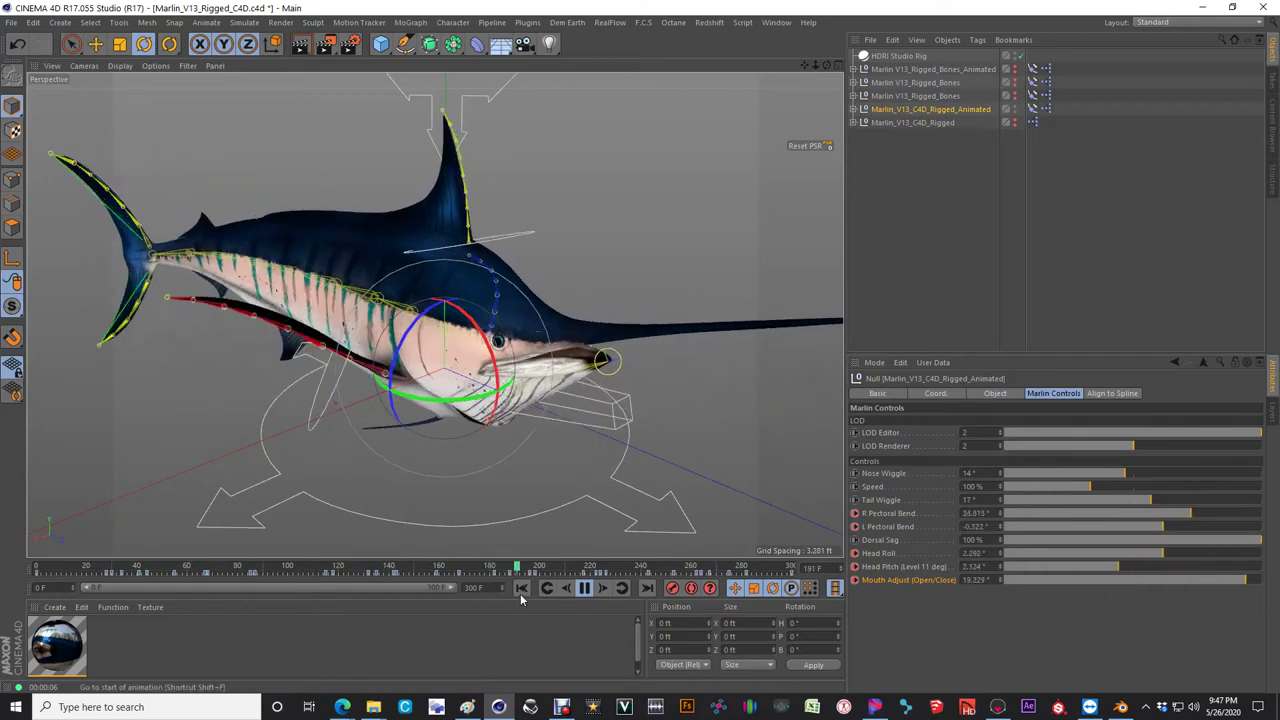
left_click(585, 588)
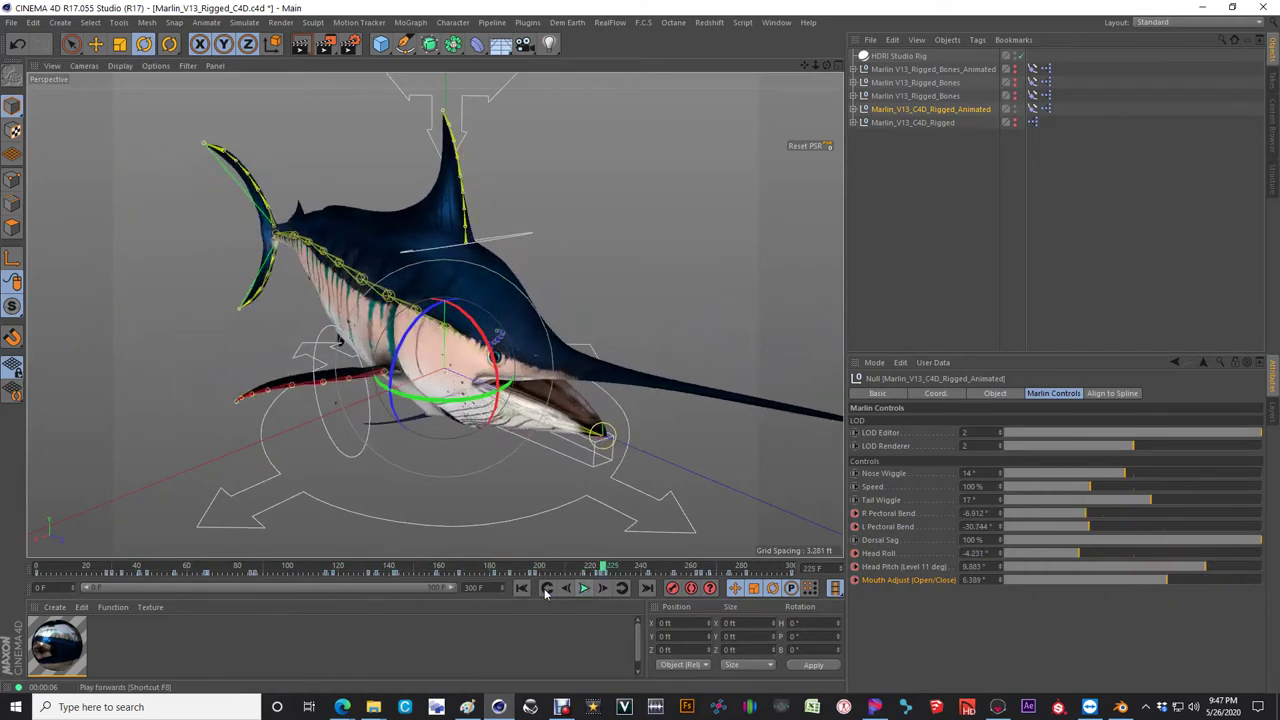
left_click(522, 588)
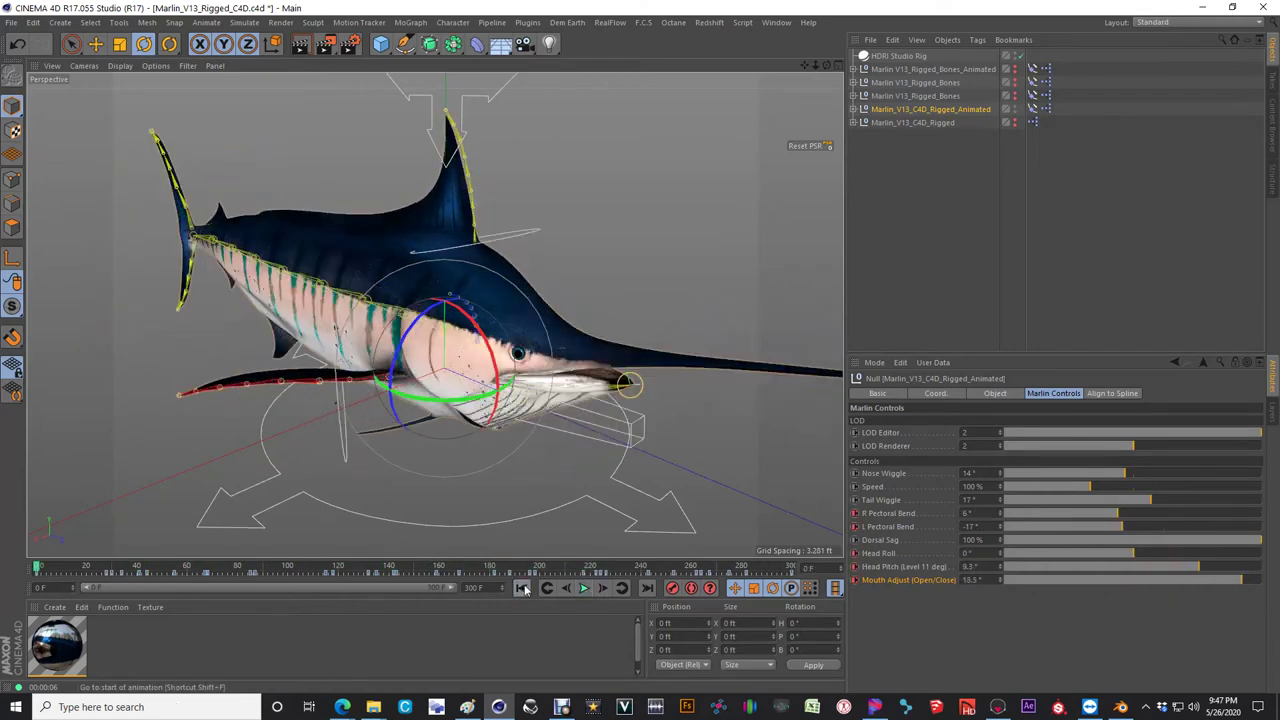
- Hide the animated rig in the viewport and delete the duplicate Rigged_Bones copy
left_click(1013, 109)
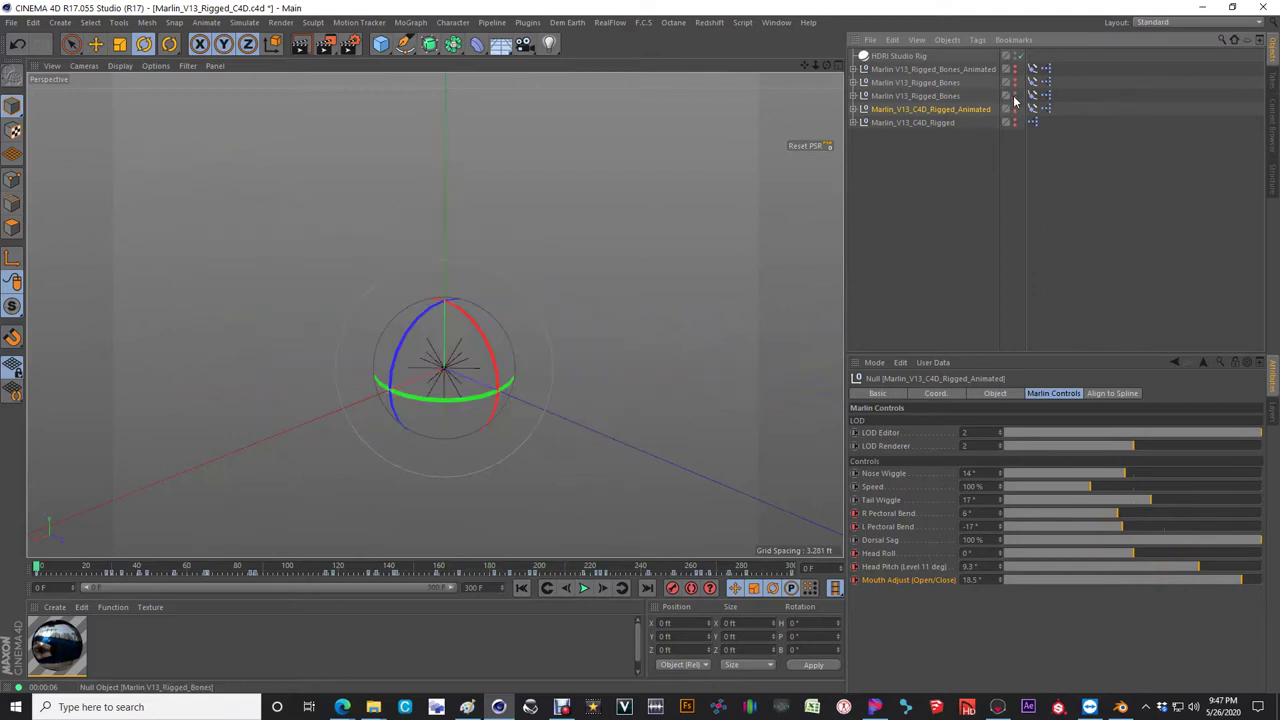
left_click(937, 97)
left_click_drag(385, 345, 744, 251, "alt")
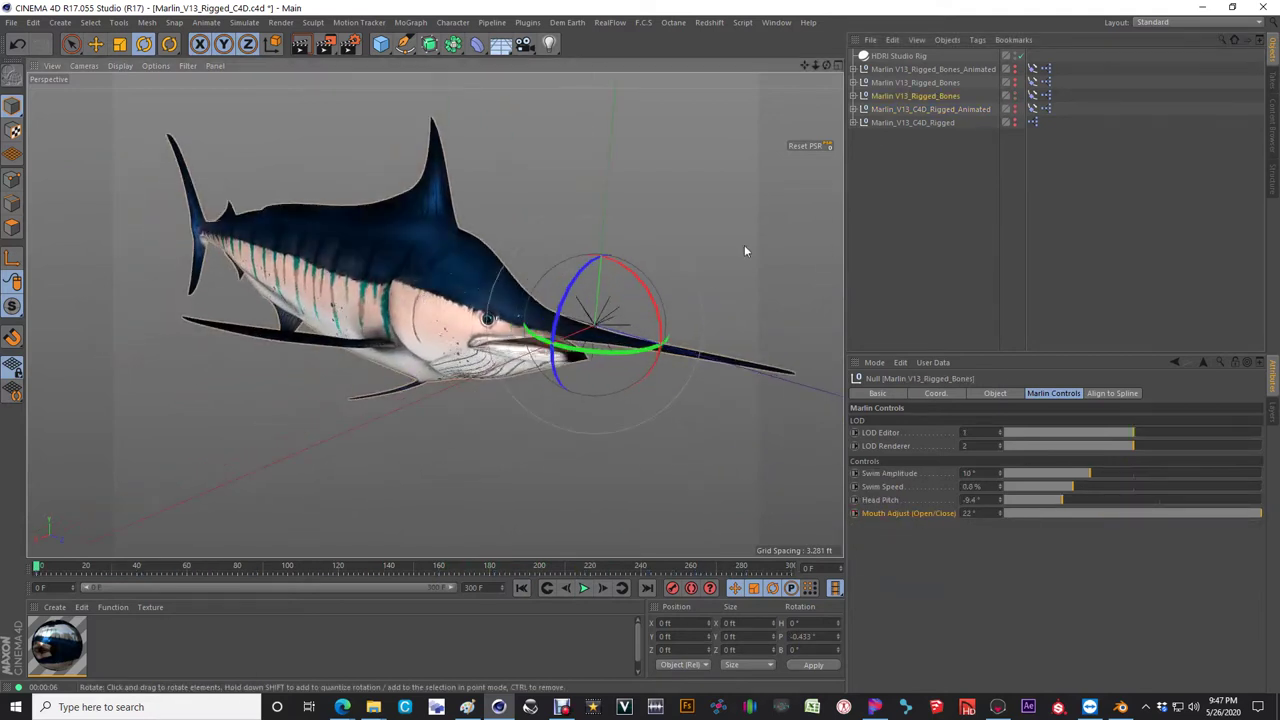
left_click(1015, 96)
key("Delete")
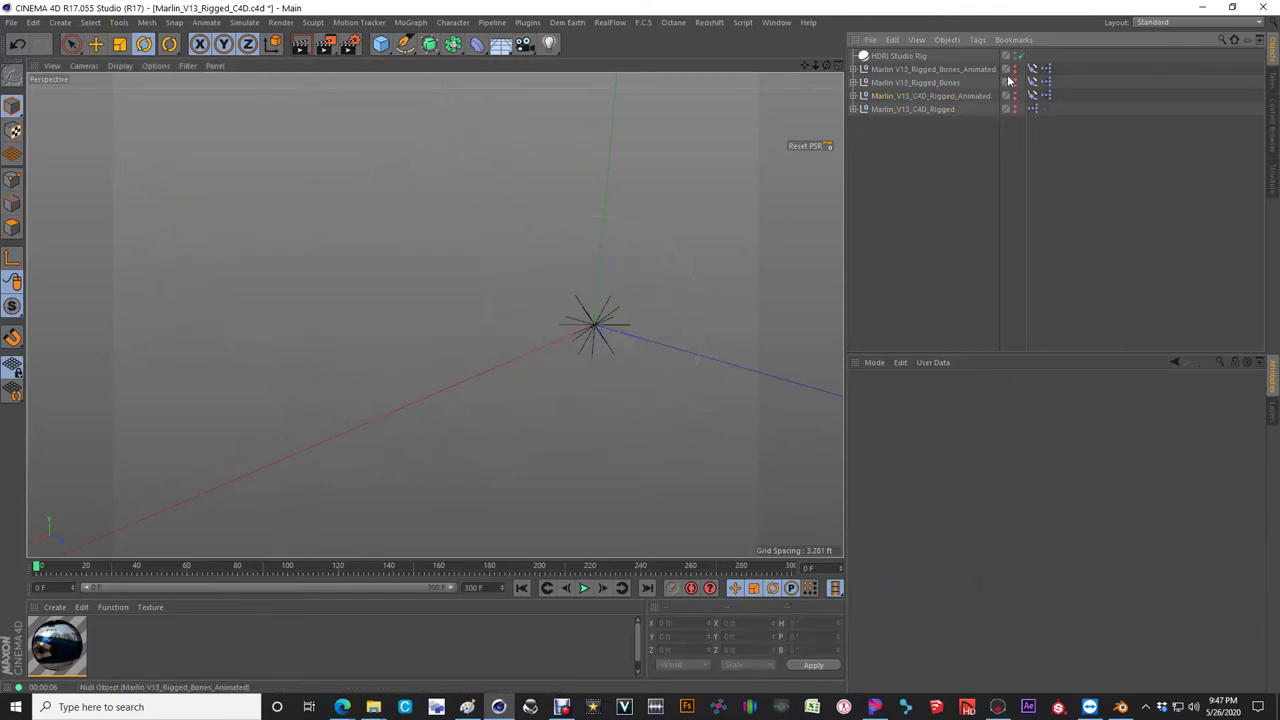
- Unhide Marlin_V13_Rigged_Bones, select it to show its controls, and expand its hierarchy
left_click(1015, 83)
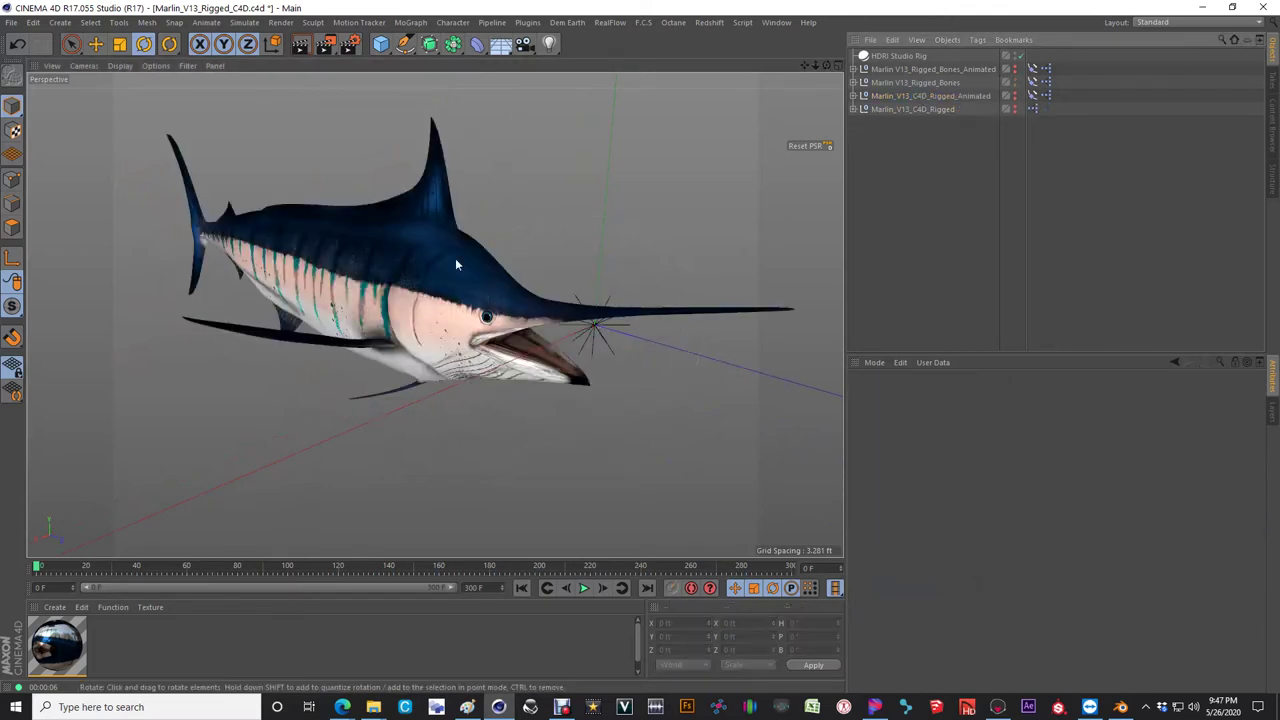
left_click(918, 83)
left_click_drag(753, 459, 399, 366, "alt")
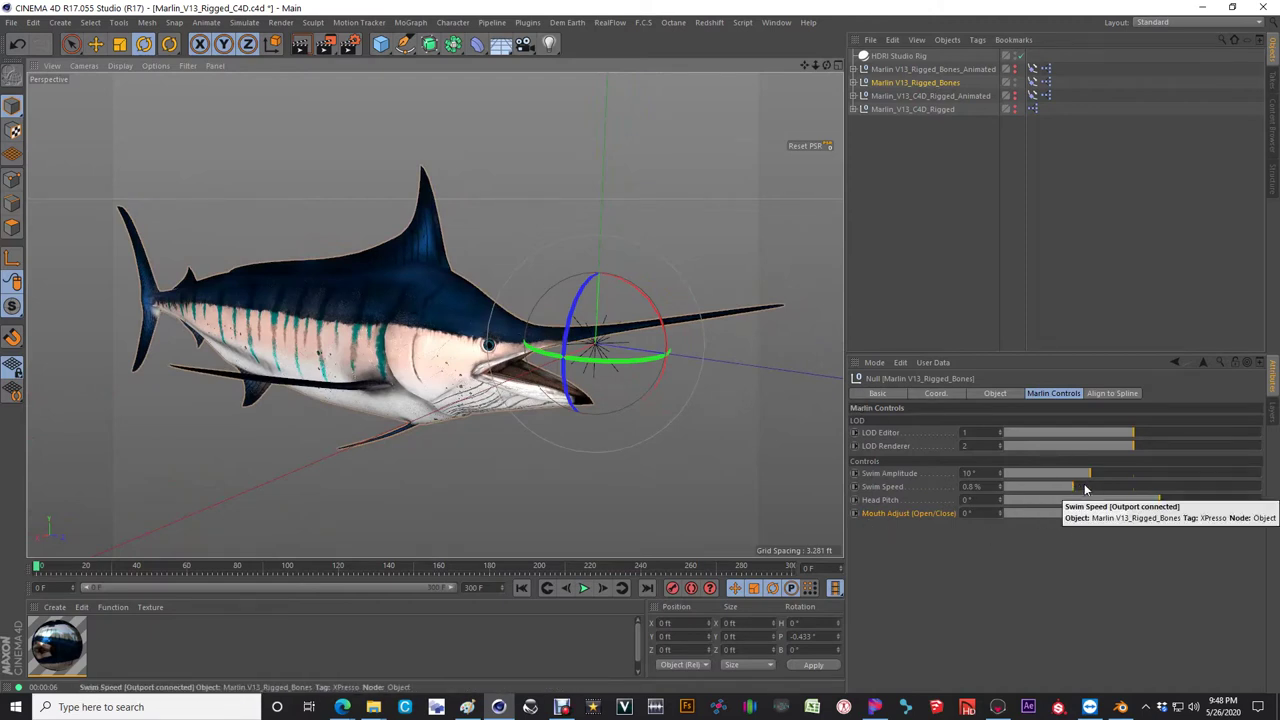
left_click(858, 84)
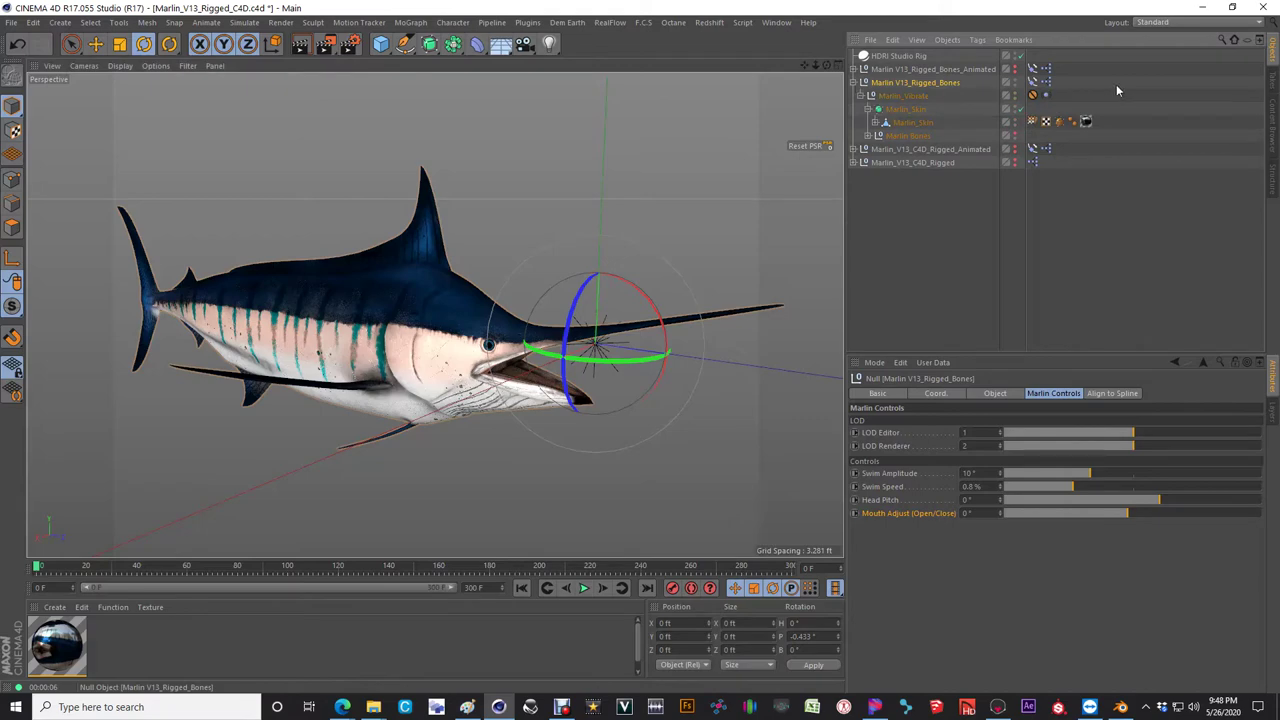
double_click(1047, 83)
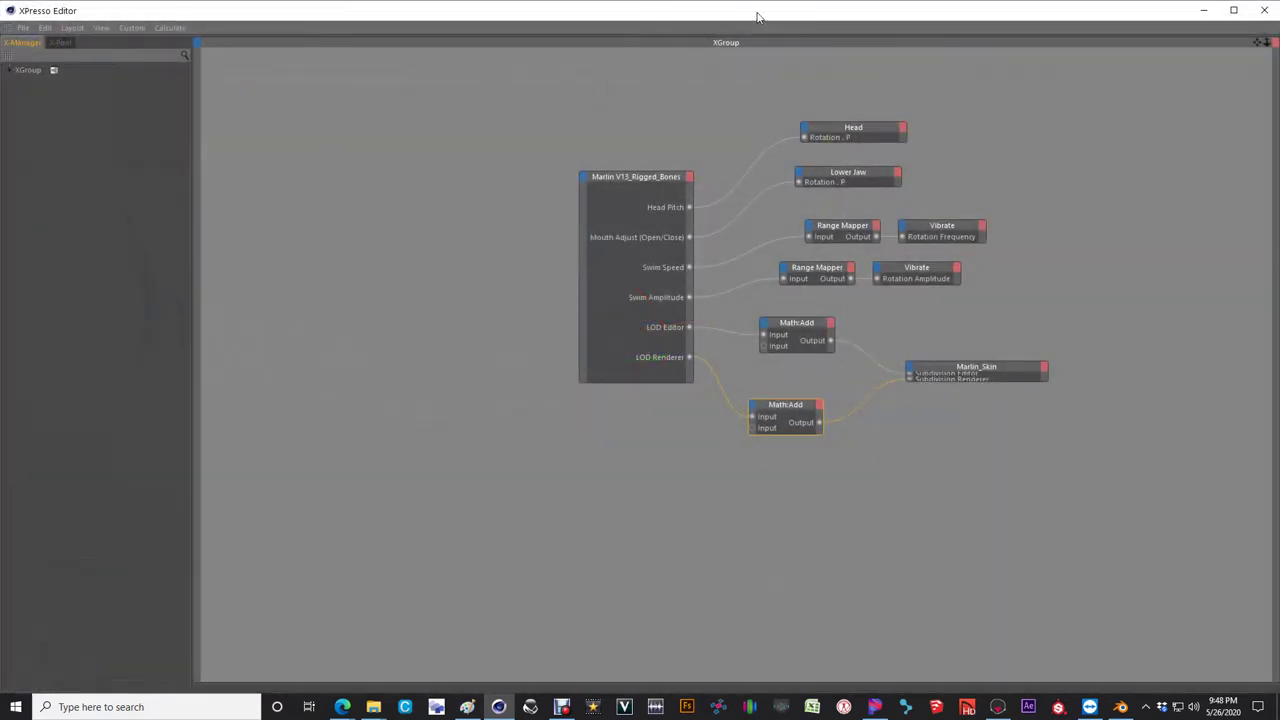
left_click(1264, 10)
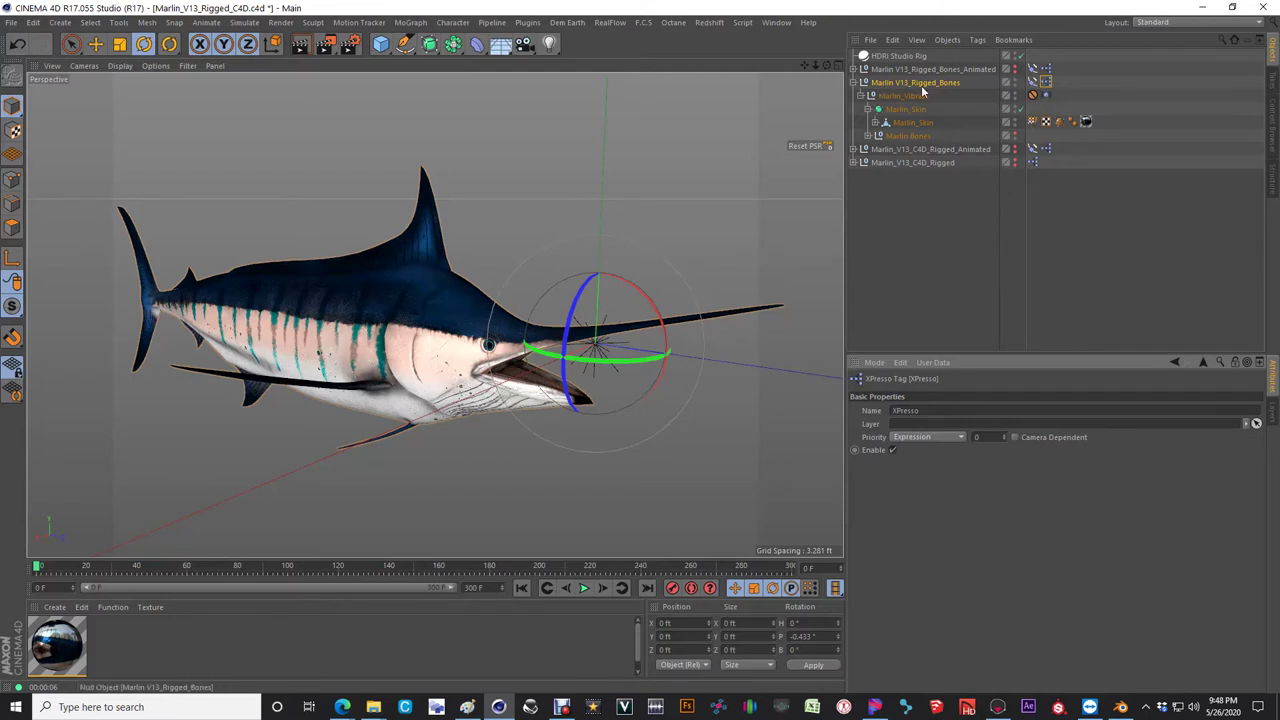
left_click(868, 136)
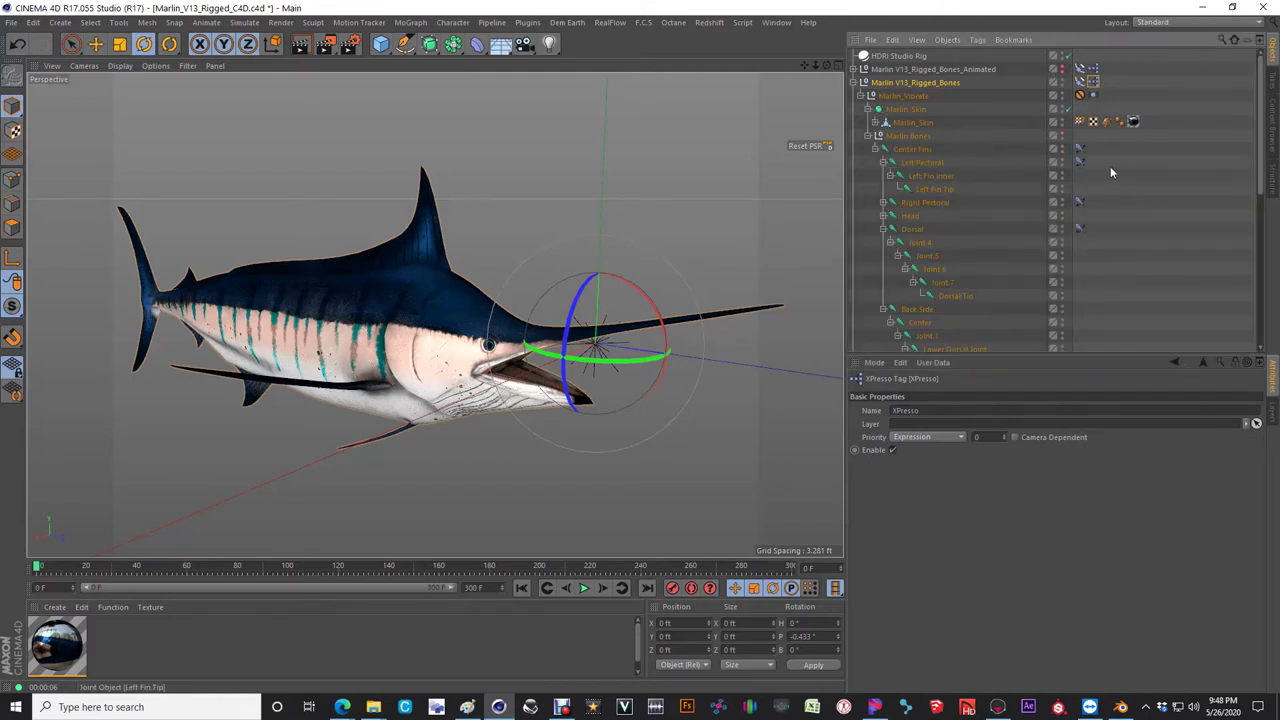
- Toggle the Marlin Bones joints on and off, collapse them, select Marlin_V13_Rigged_Bones, and play with F8
scroll(1020, 270, "down", 3)
left_click(1063, 137)
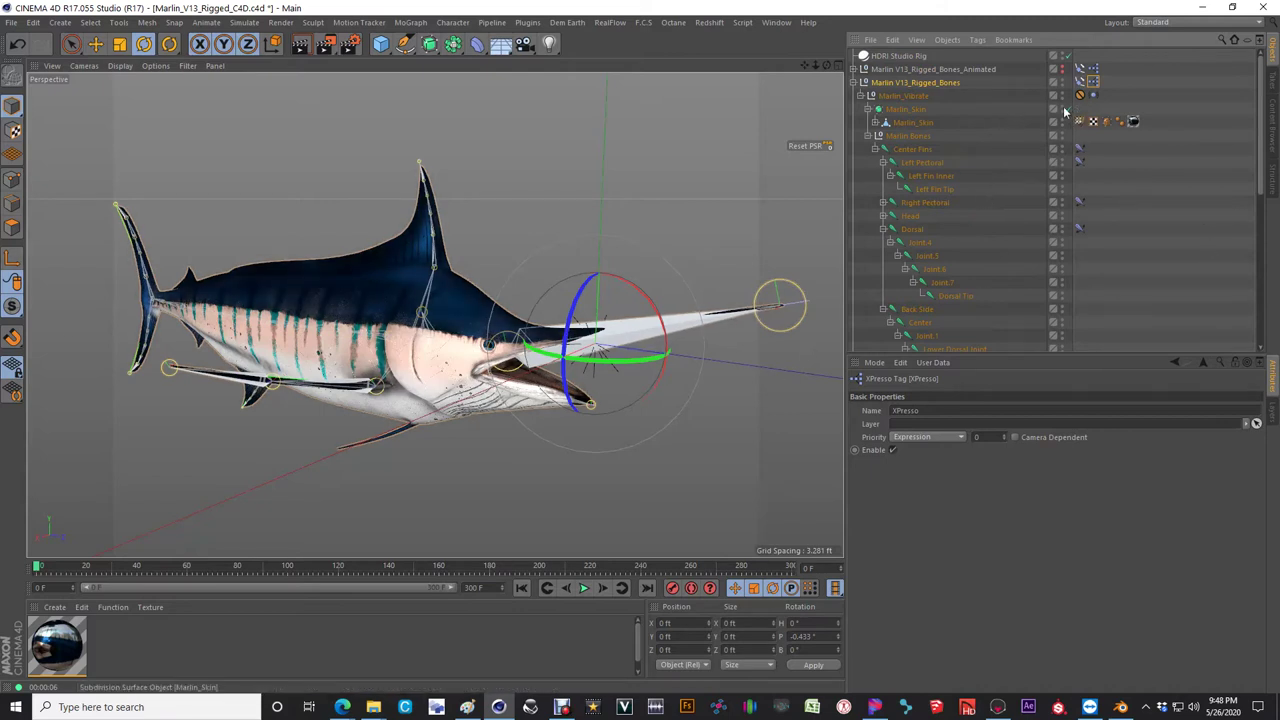
left_click(1063, 137)
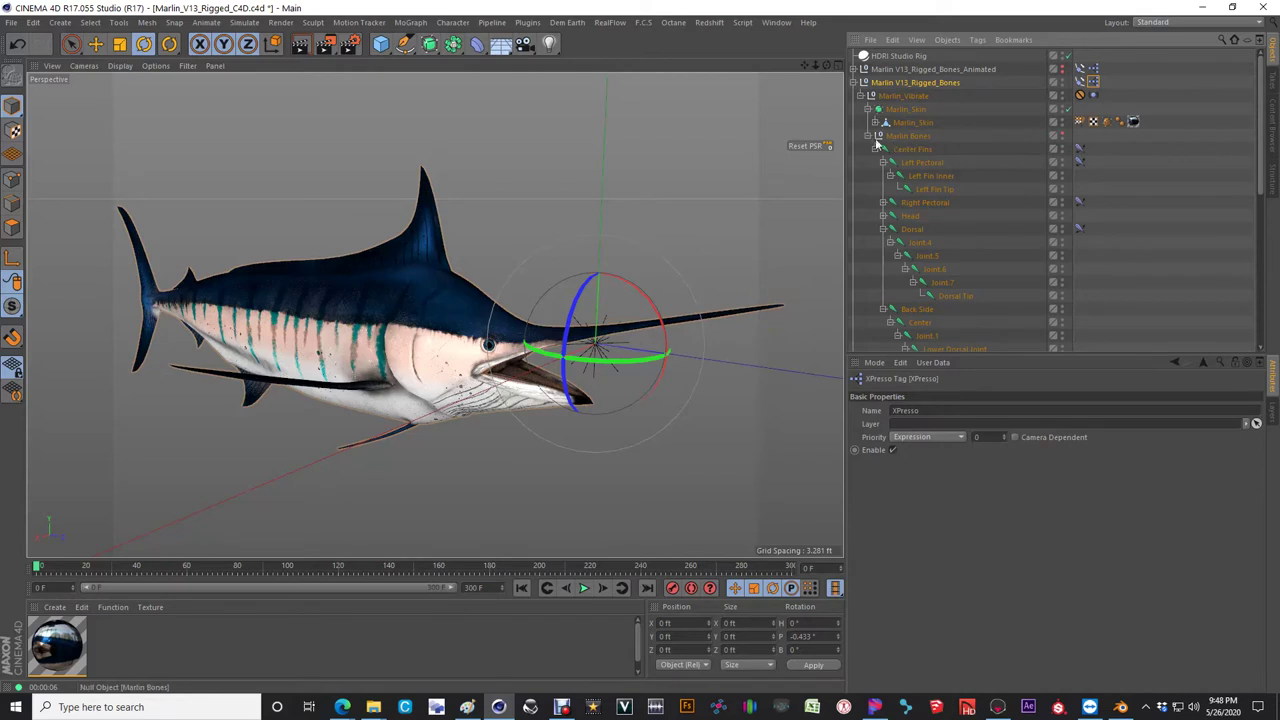
left_click(868, 135)
left_click(906, 85)
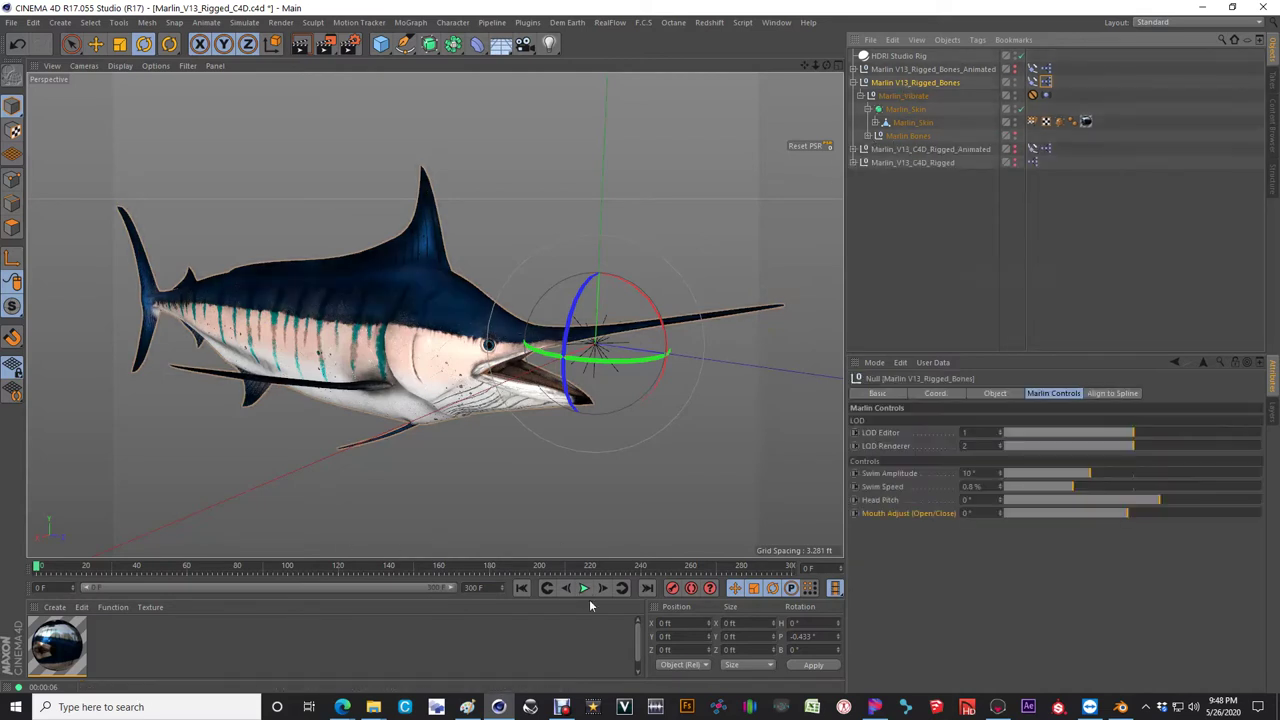
key("F8")
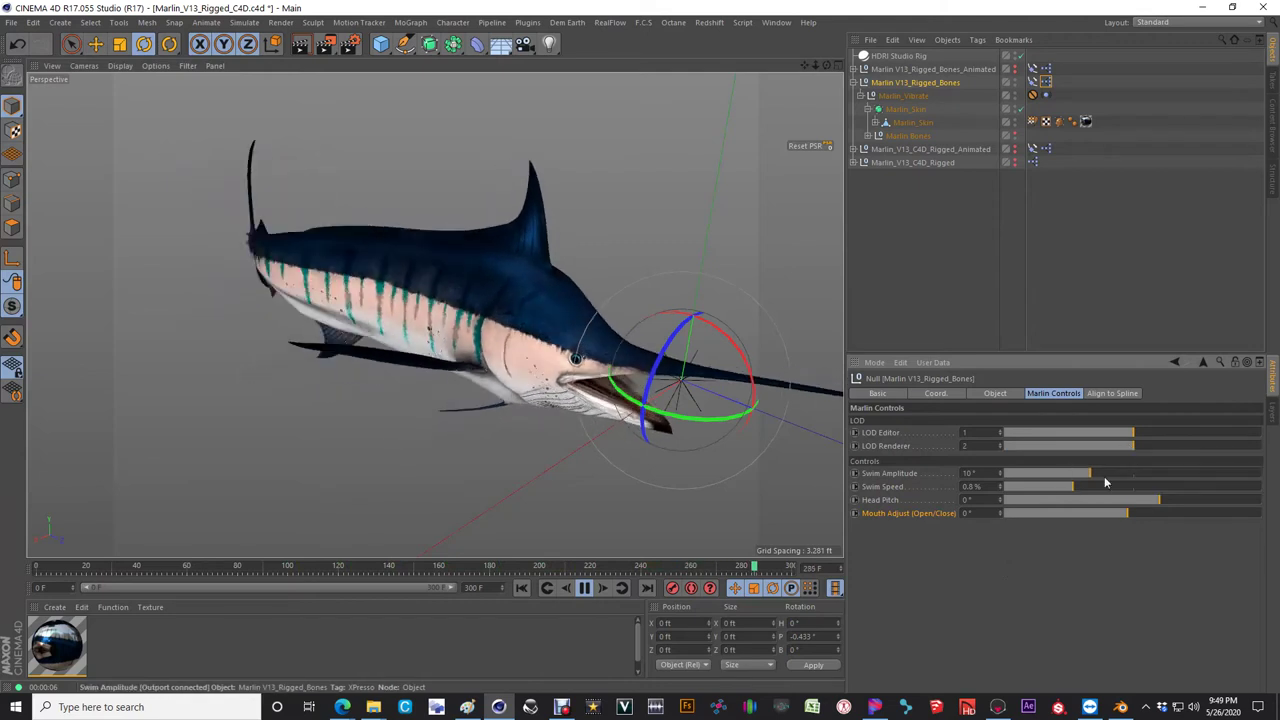
- Settle Swim Amplitude at 7° after trying 19° and 15°, raise Swim Speed to 1.5 %, then view the Vibrate tag
left_click_drag(1120, 476, 1189, 482)
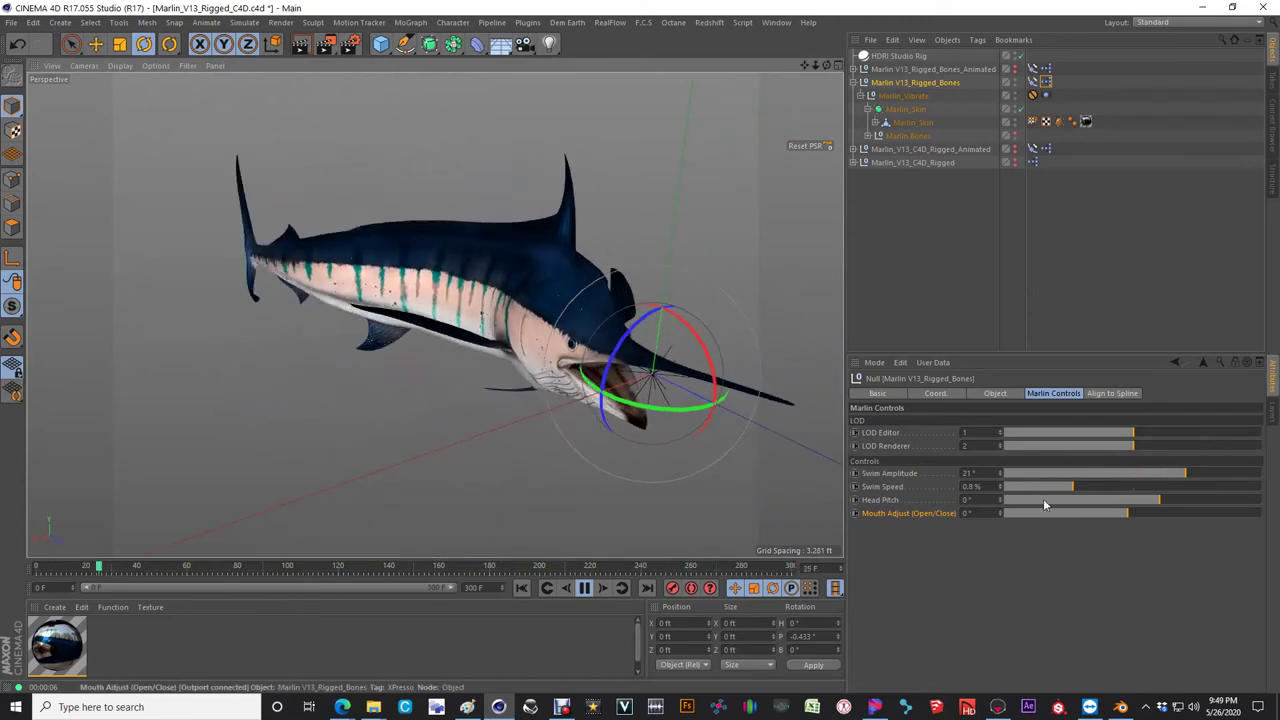
left_click(1134, 474)
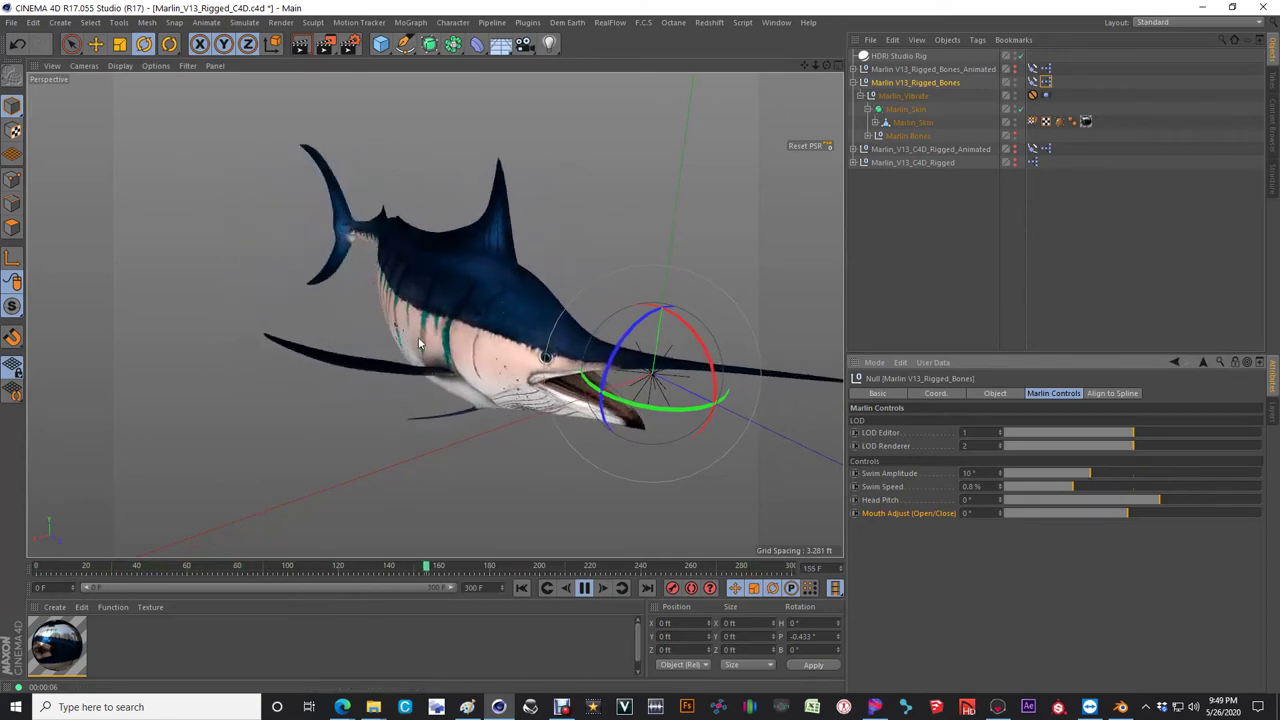
left_click(1066, 473)
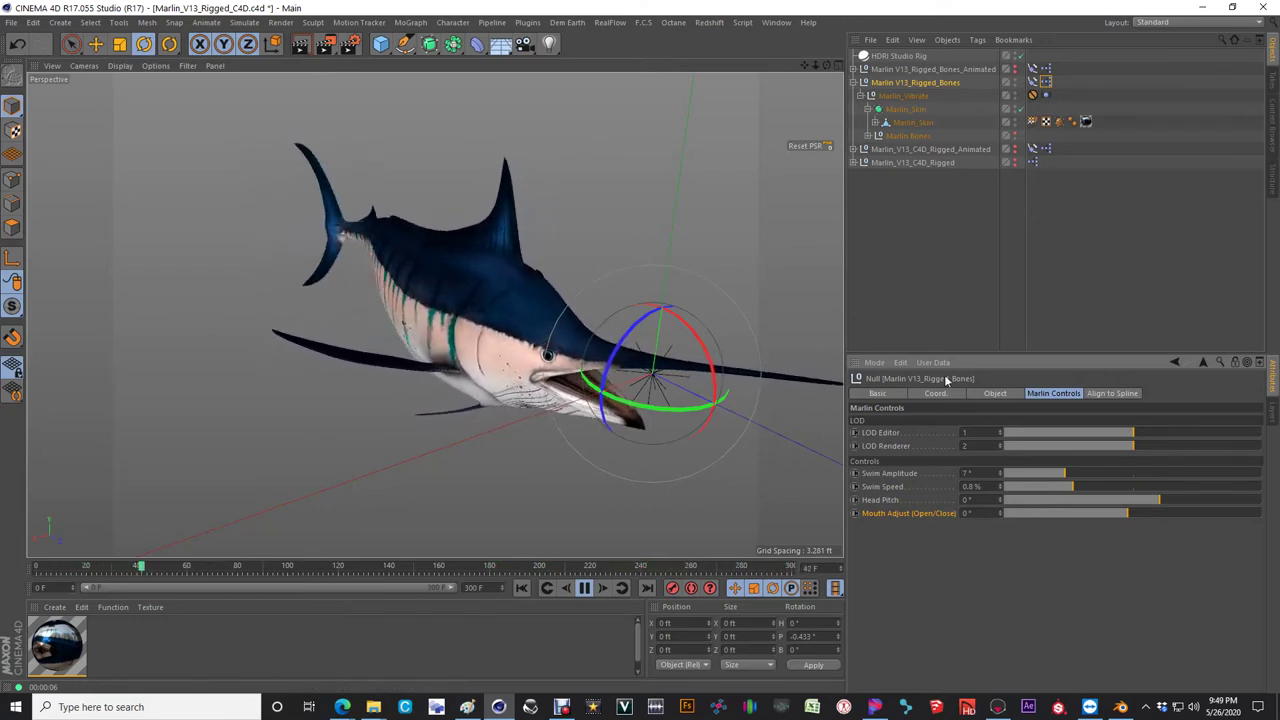
left_click_drag(1075, 487, 1135, 484)
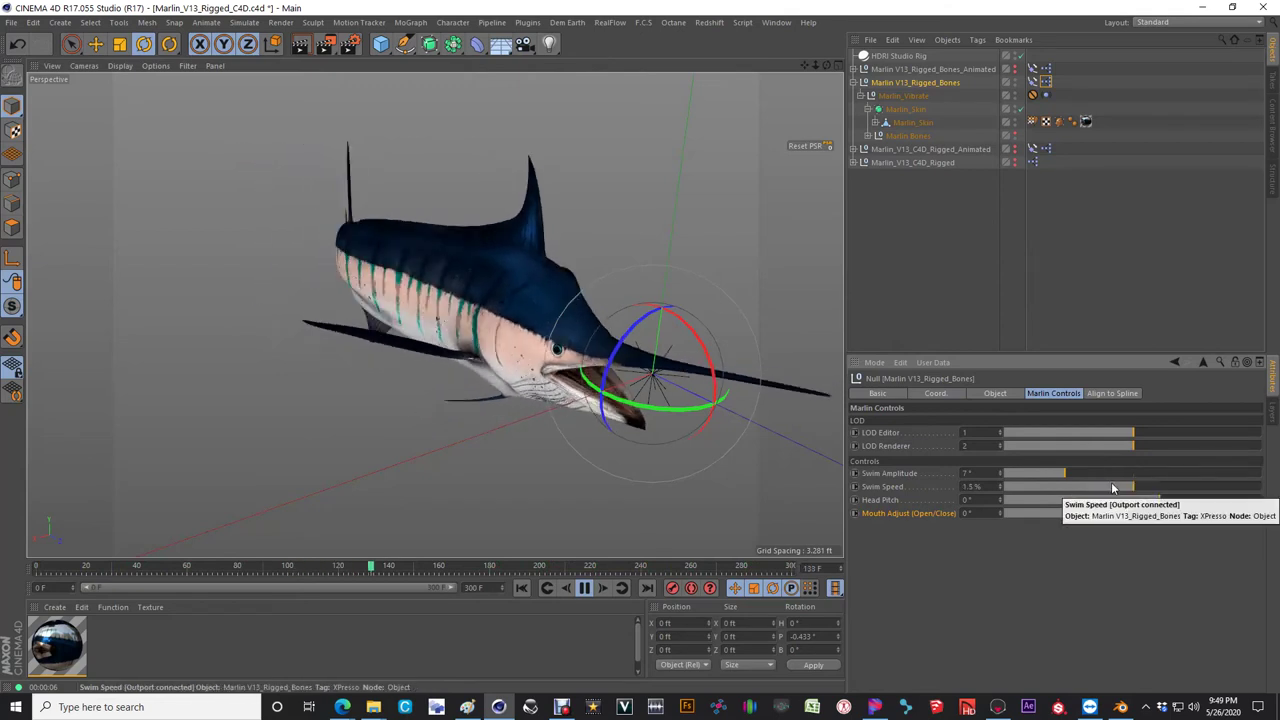
left_click(1046, 95)
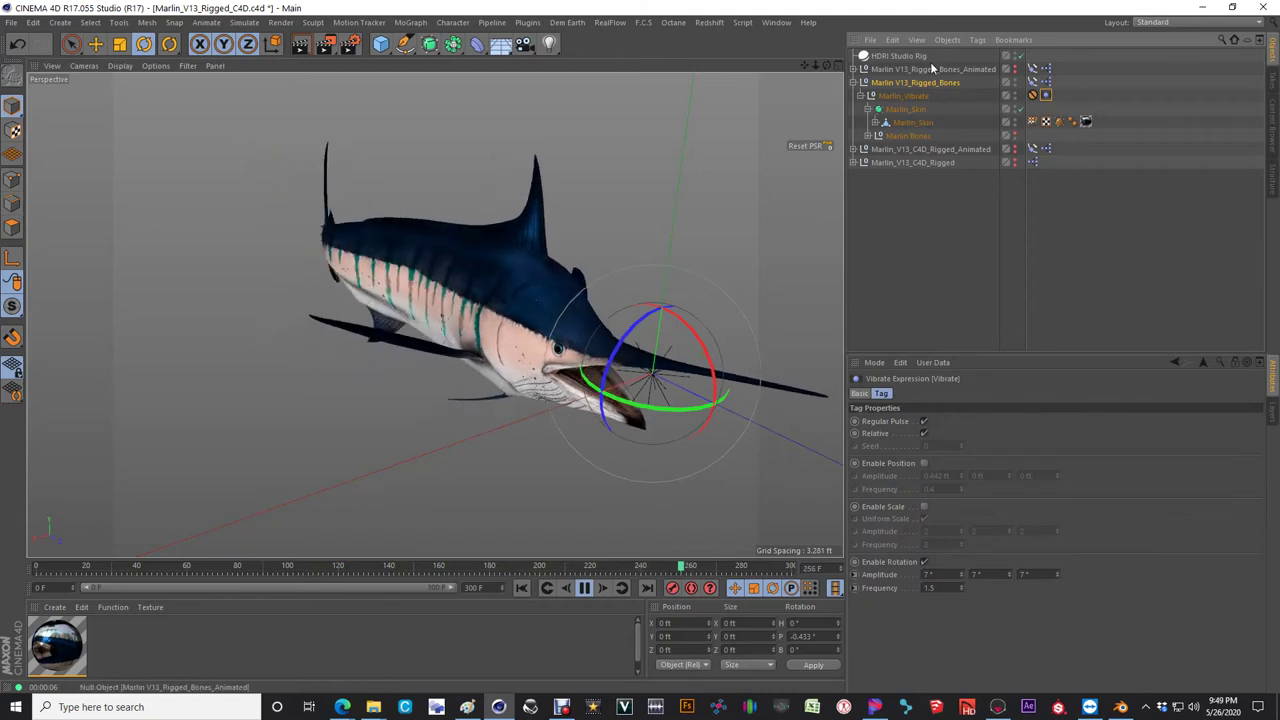
- In Marlin Controls, widen Swim Amplitude to 14°, slow Swim Speed to 0.7 %, keep Head Pitch at 0°, and stop playback
left_click(915, 82)
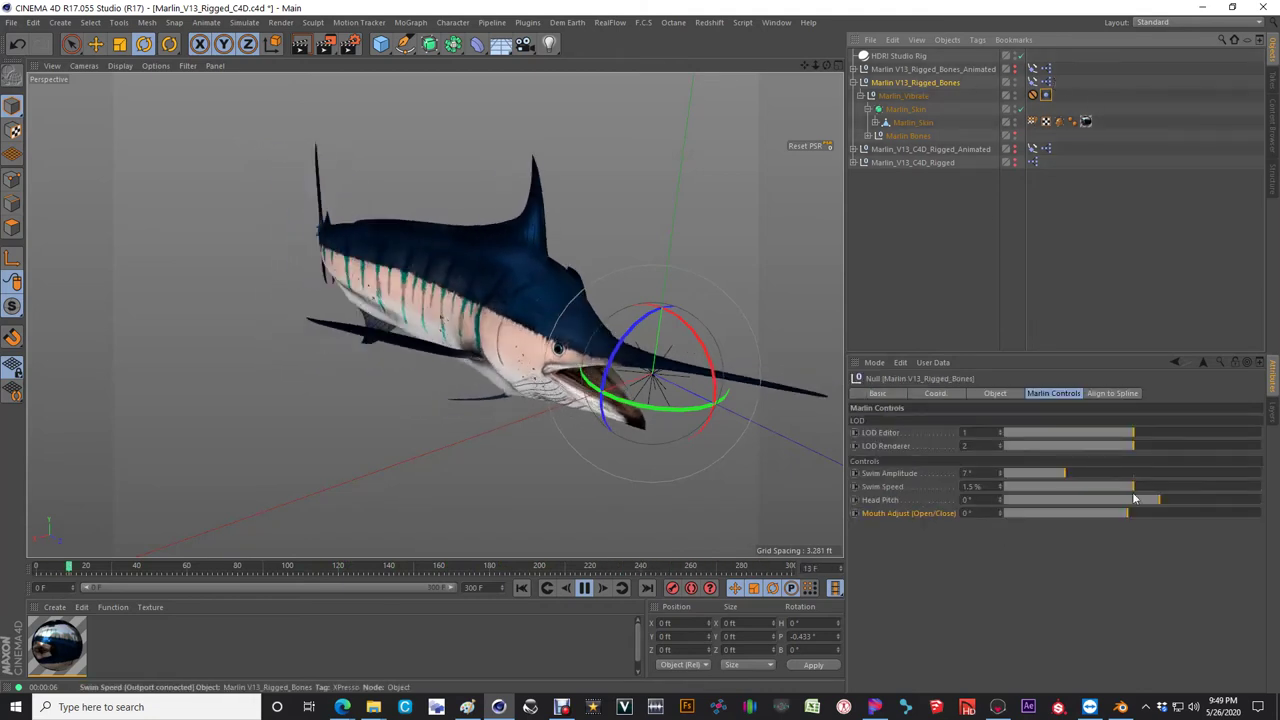
left_click_drag(1065, 473, 1188, 482)
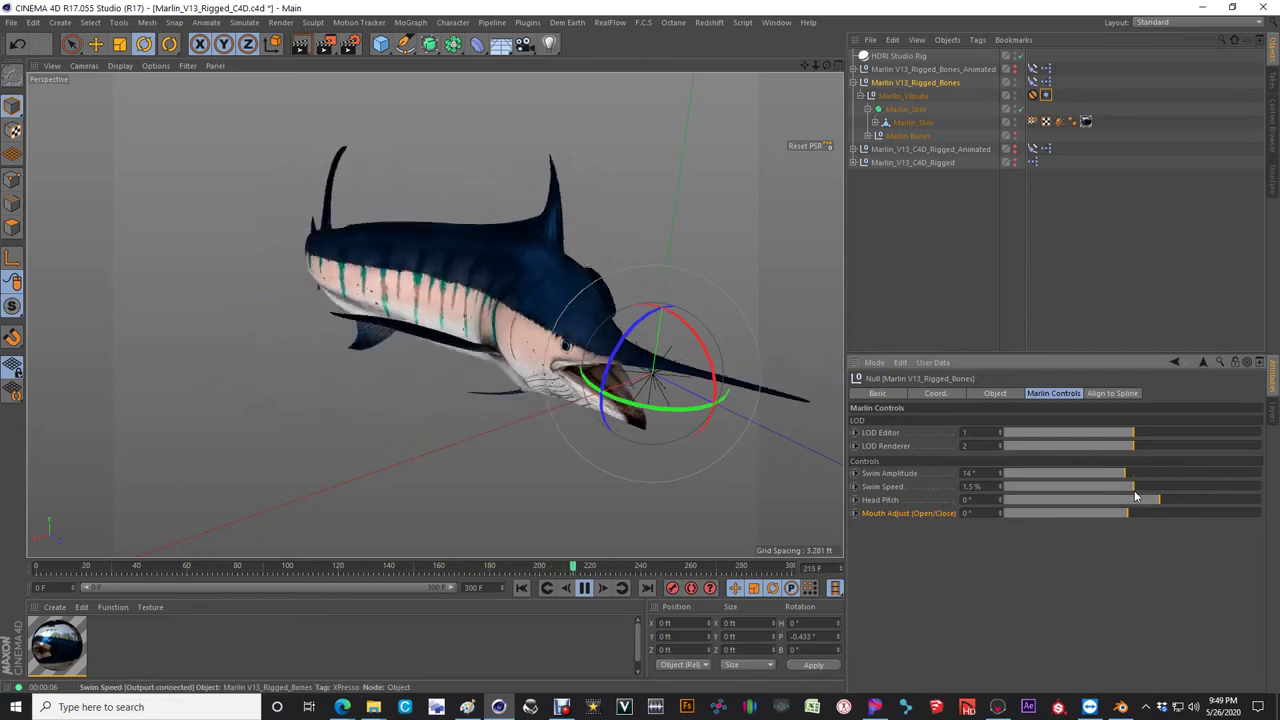
left_click_drag(1195, 487, 1133, 499)
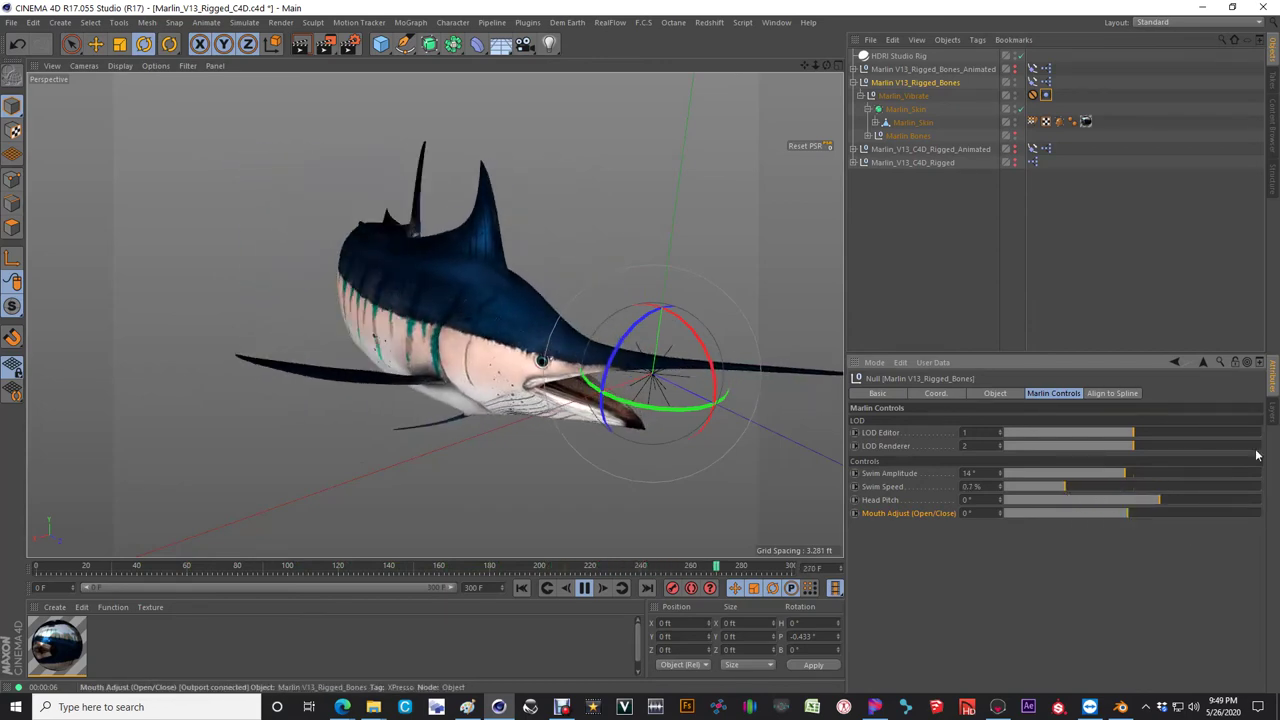
left_click_drag(1105, 499, 1128, 515)
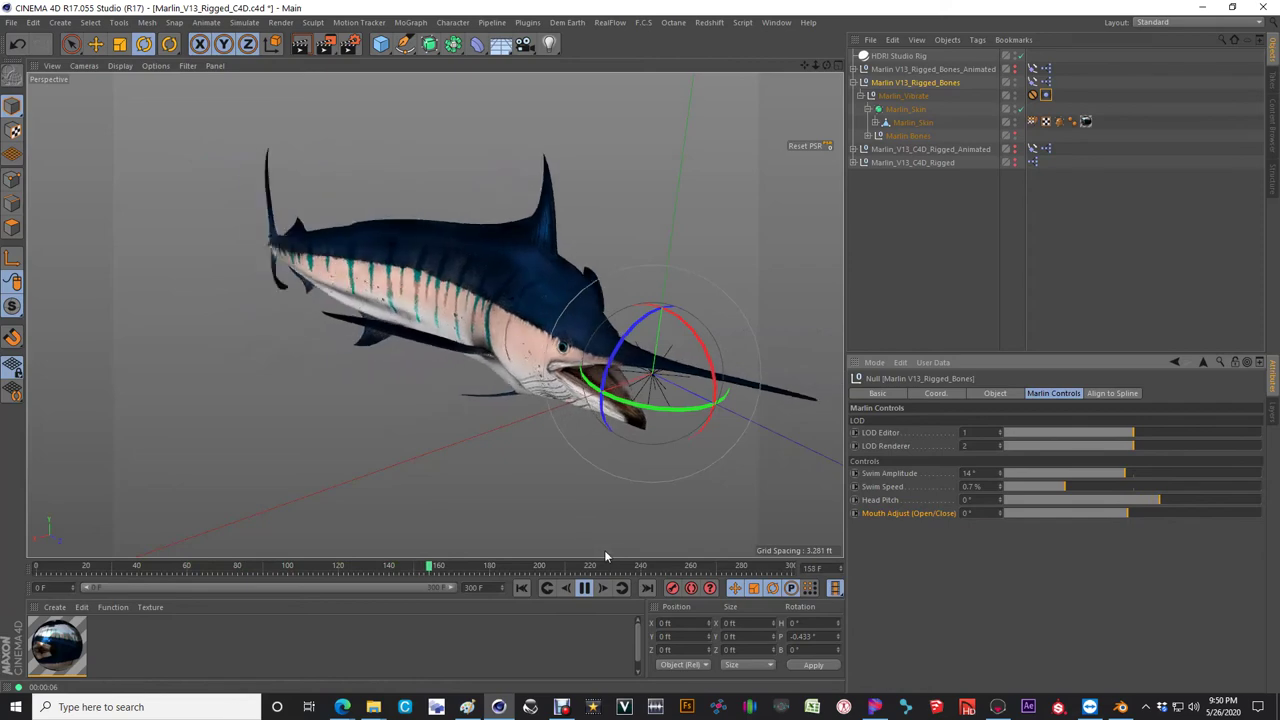
left_click(585, 590)
- Orbit to a side view of the marlin and open the Marlin_8K material's Color and Diffusion channels
scroll(520, 422, "up", 5)
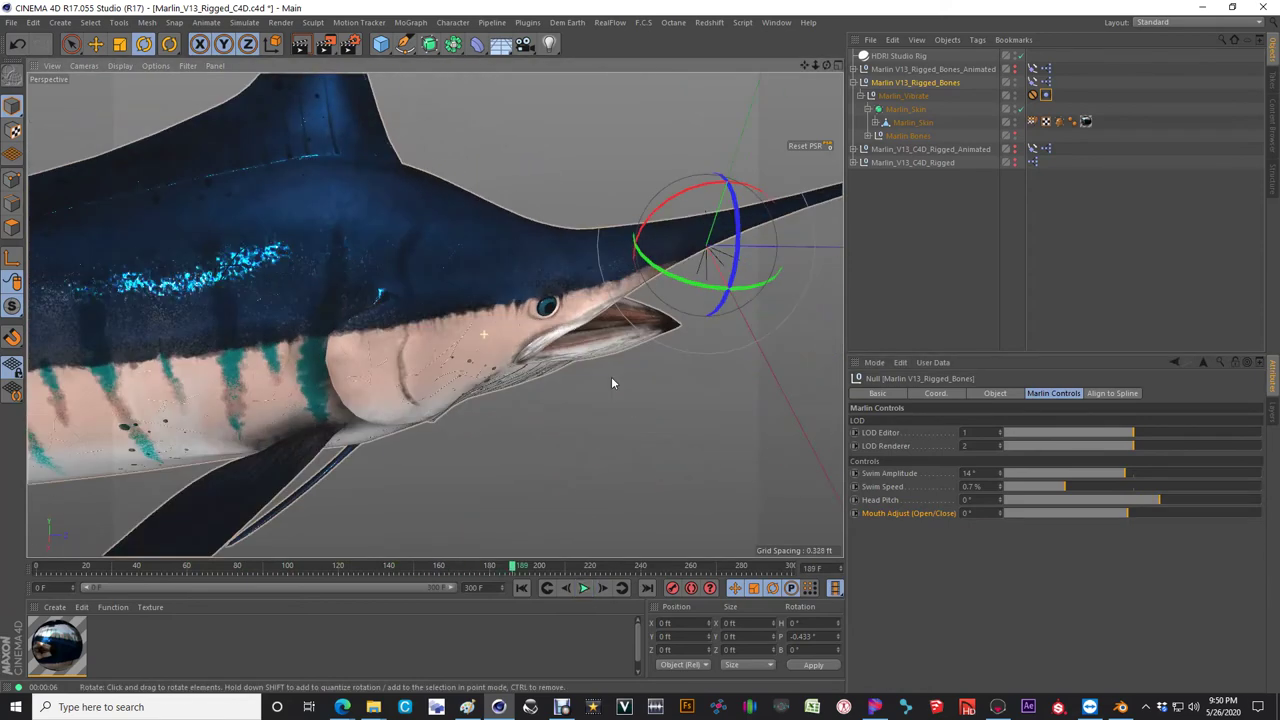
left_click_drag(611, 383, 440, 350, "alt")
double_click(57, 645)
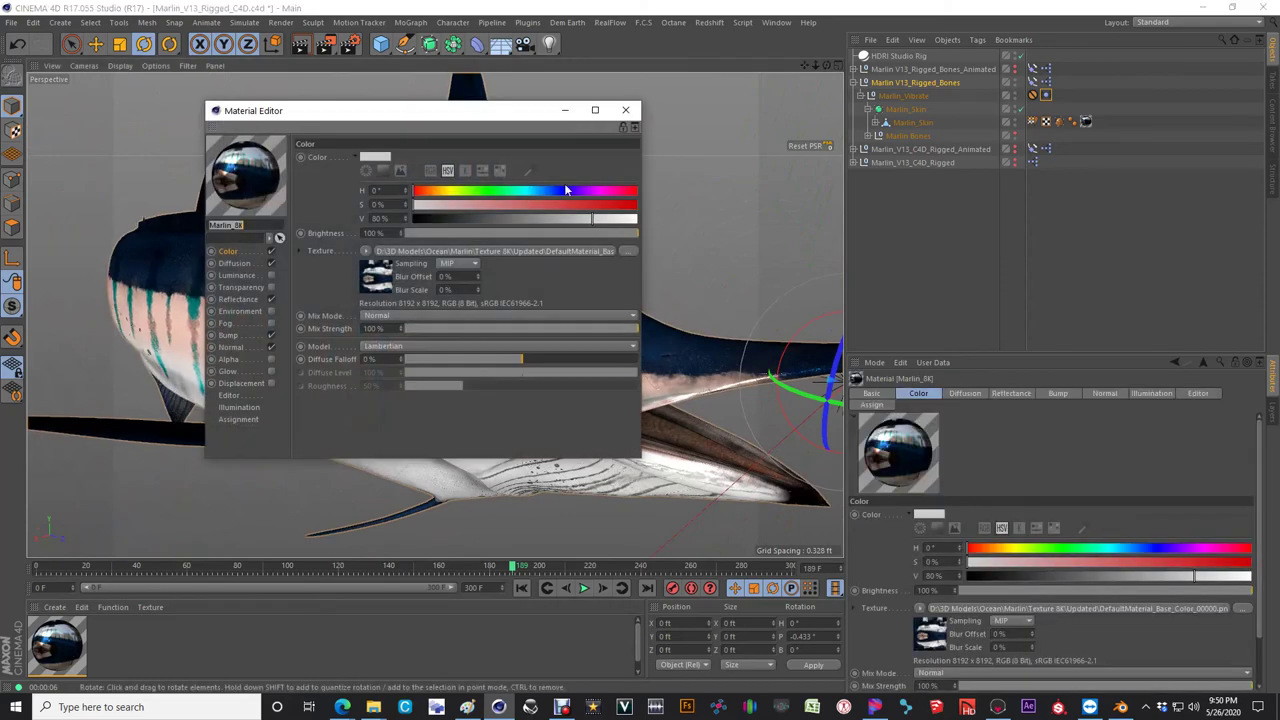
left_click(235, 263)
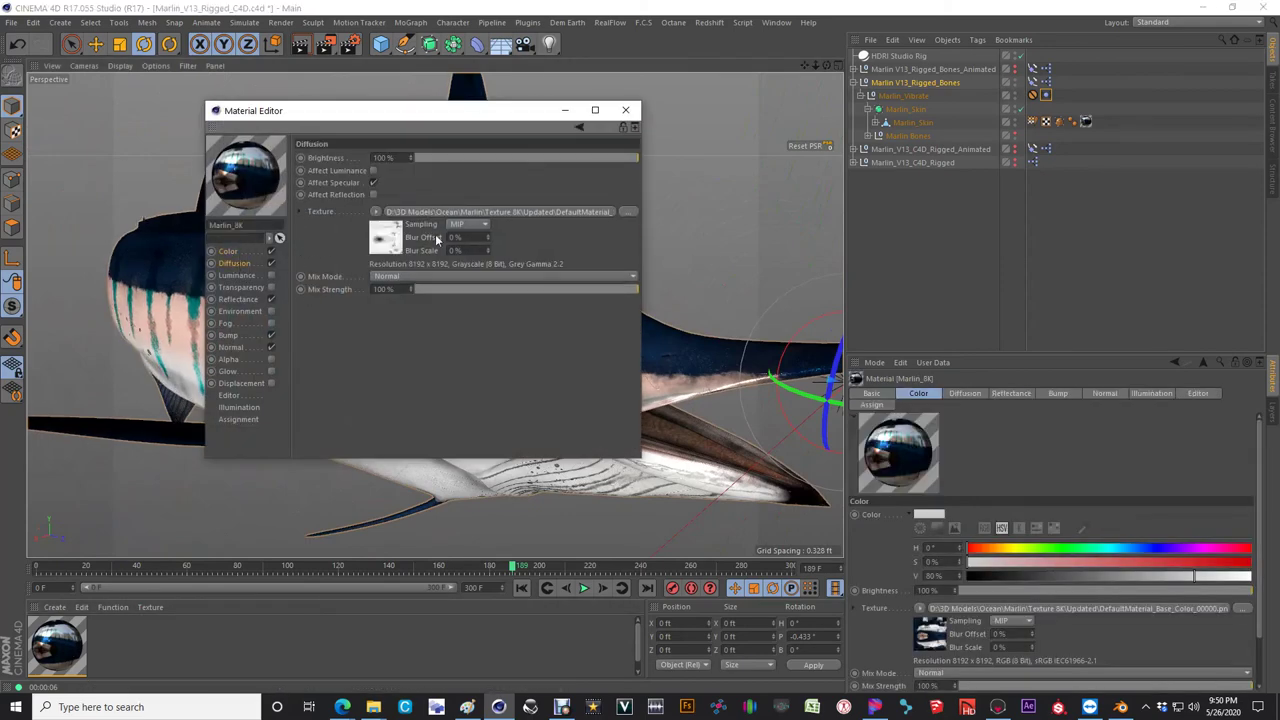
left_click(236, 299)
- Review the GGX Reflectance layer, the 35% Bump and the Normal channel, then close the Material Editor
scroll(331, 318, "down", 2)
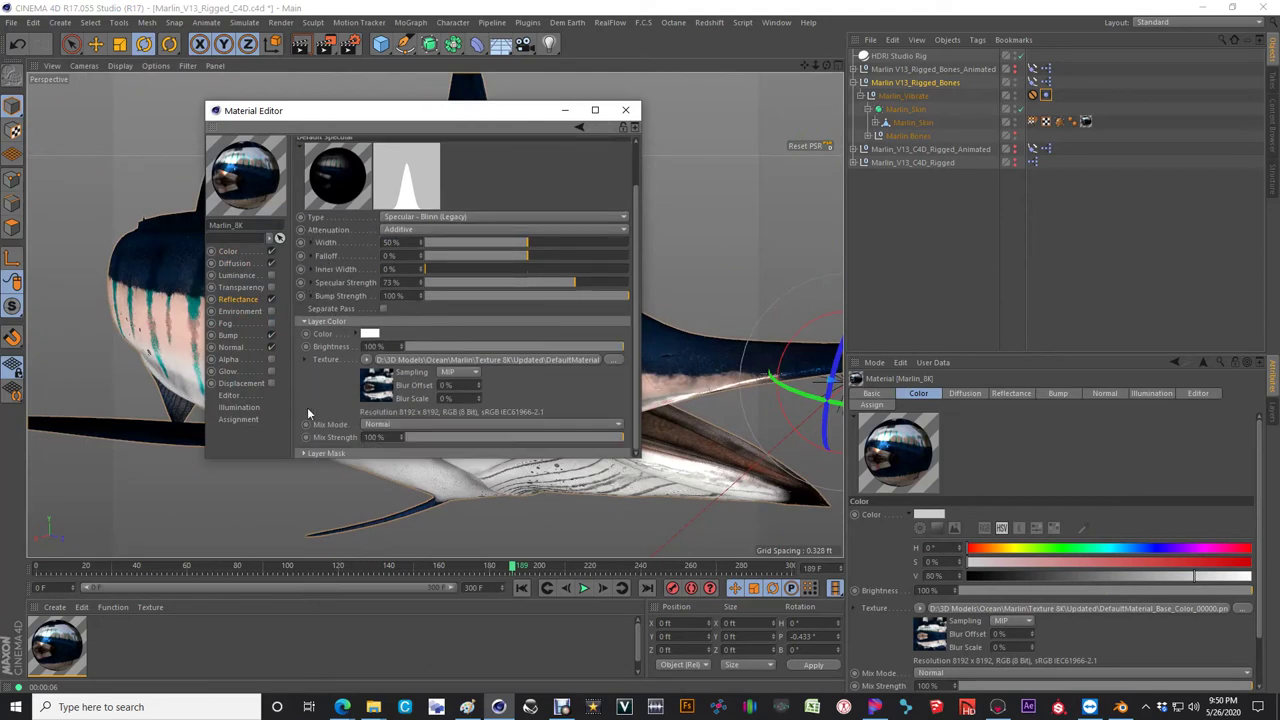
scroll(320, 361, "up", 2)
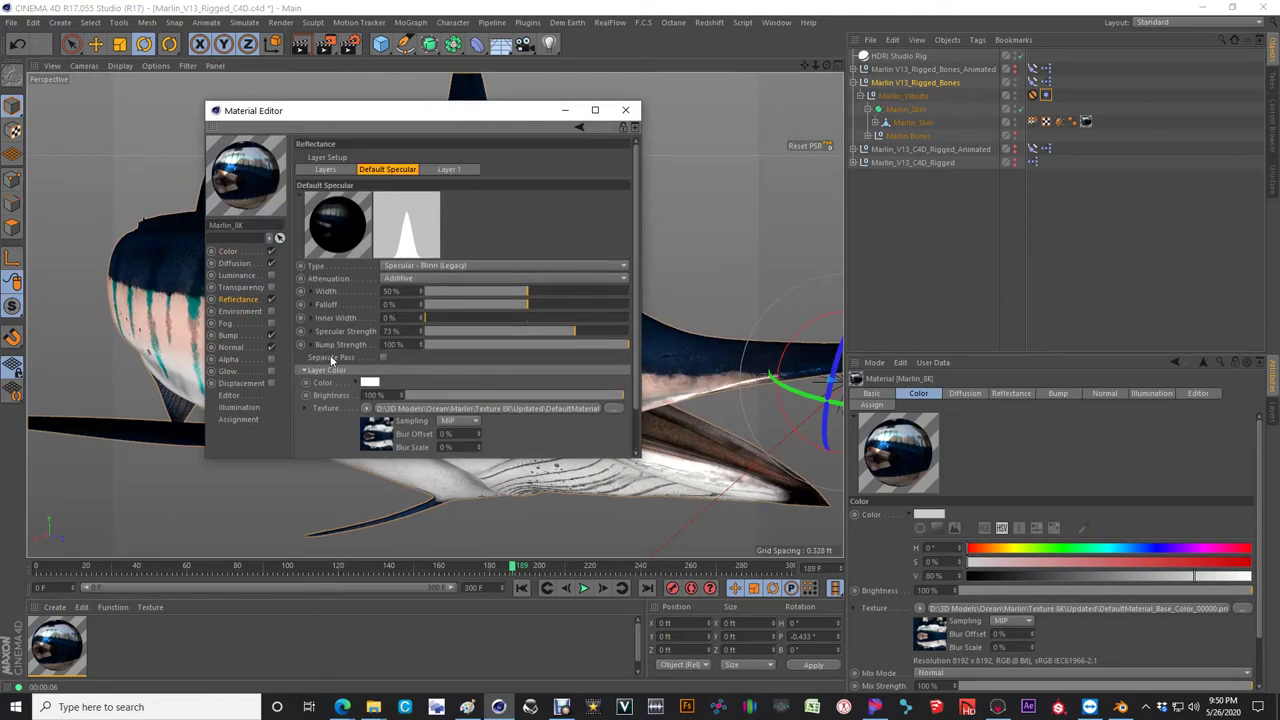
left_click(452, 169)
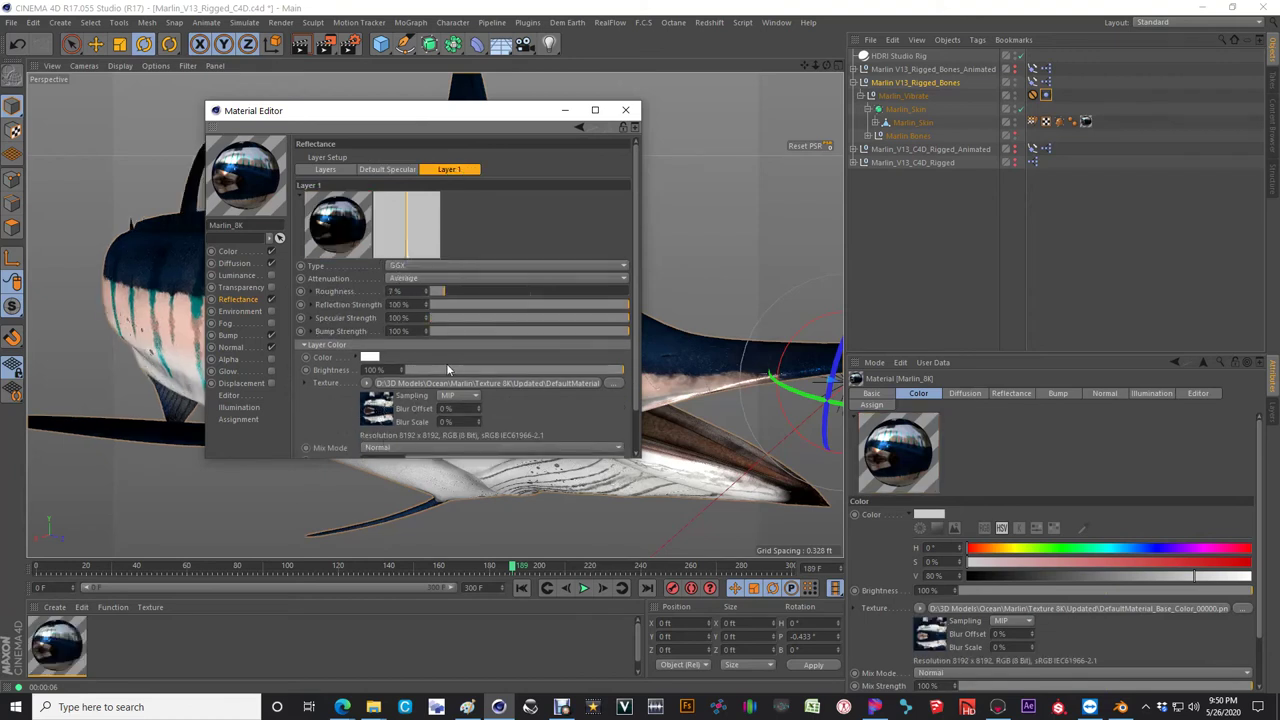
left_click(246, 336)
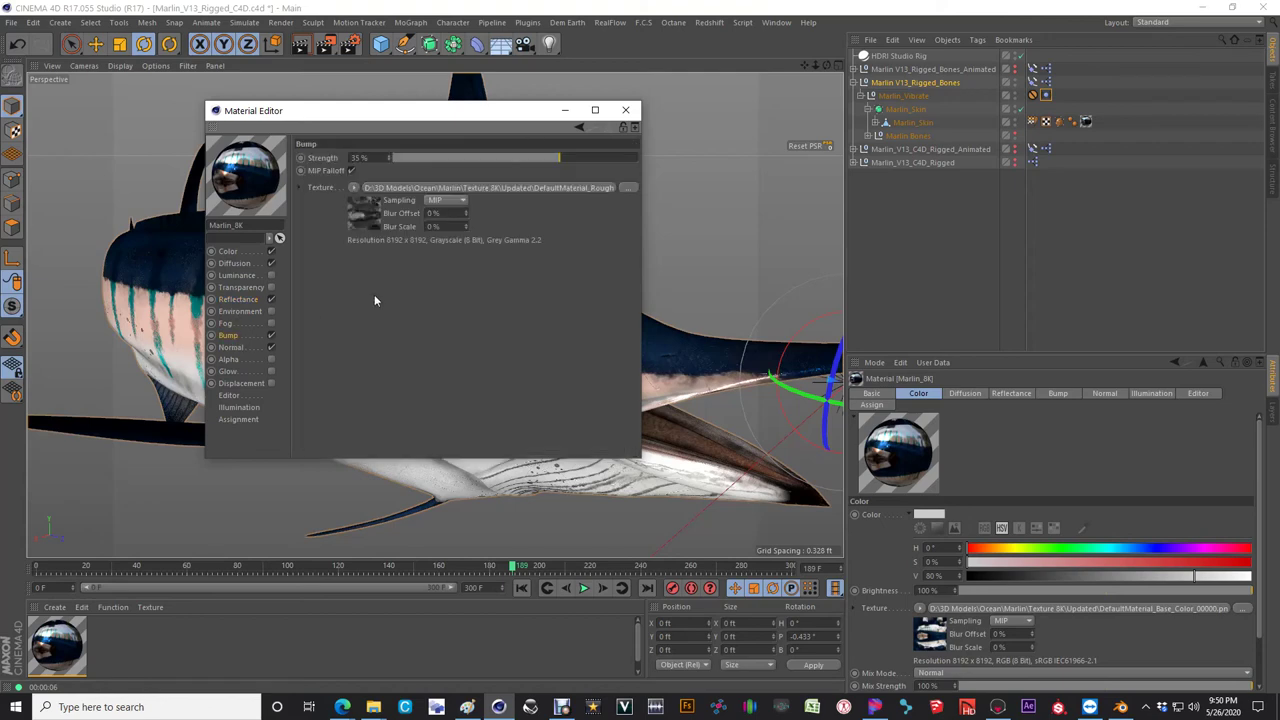
left_click(238, 348)
left_click(625, 110)
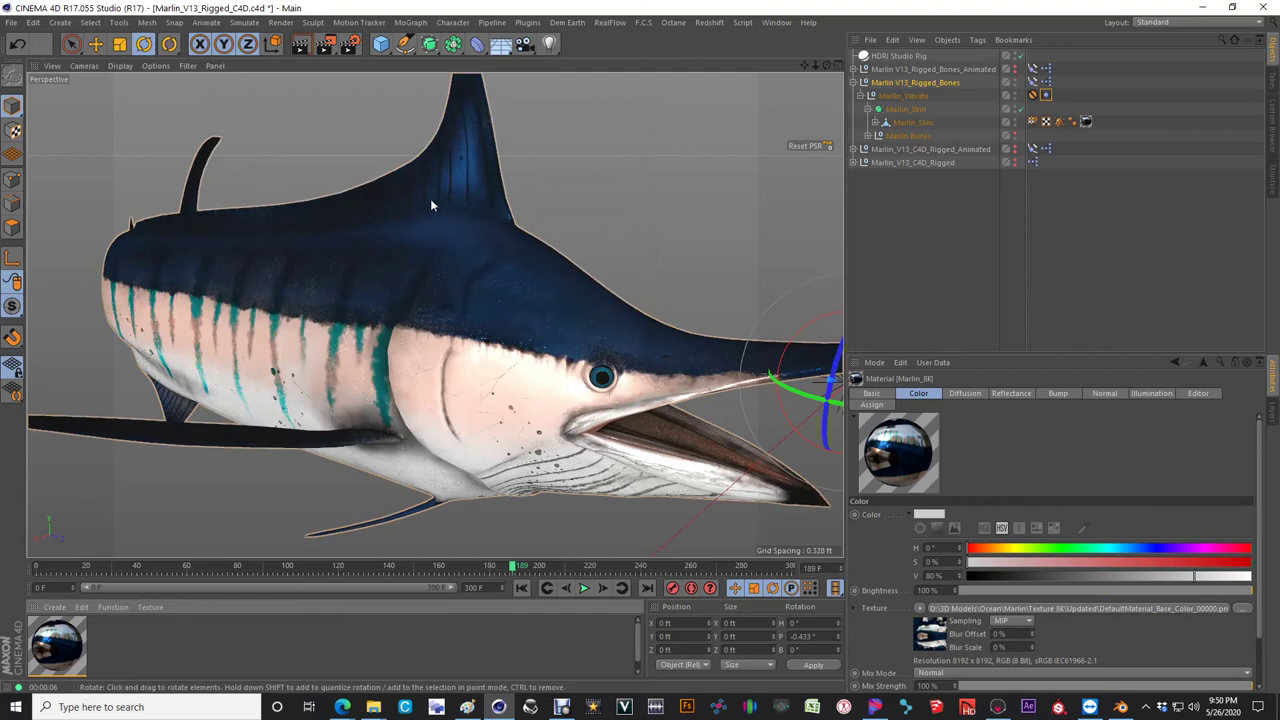
scroll(430, 205, "up", 2)
scroll(531, 268, "up", 2)
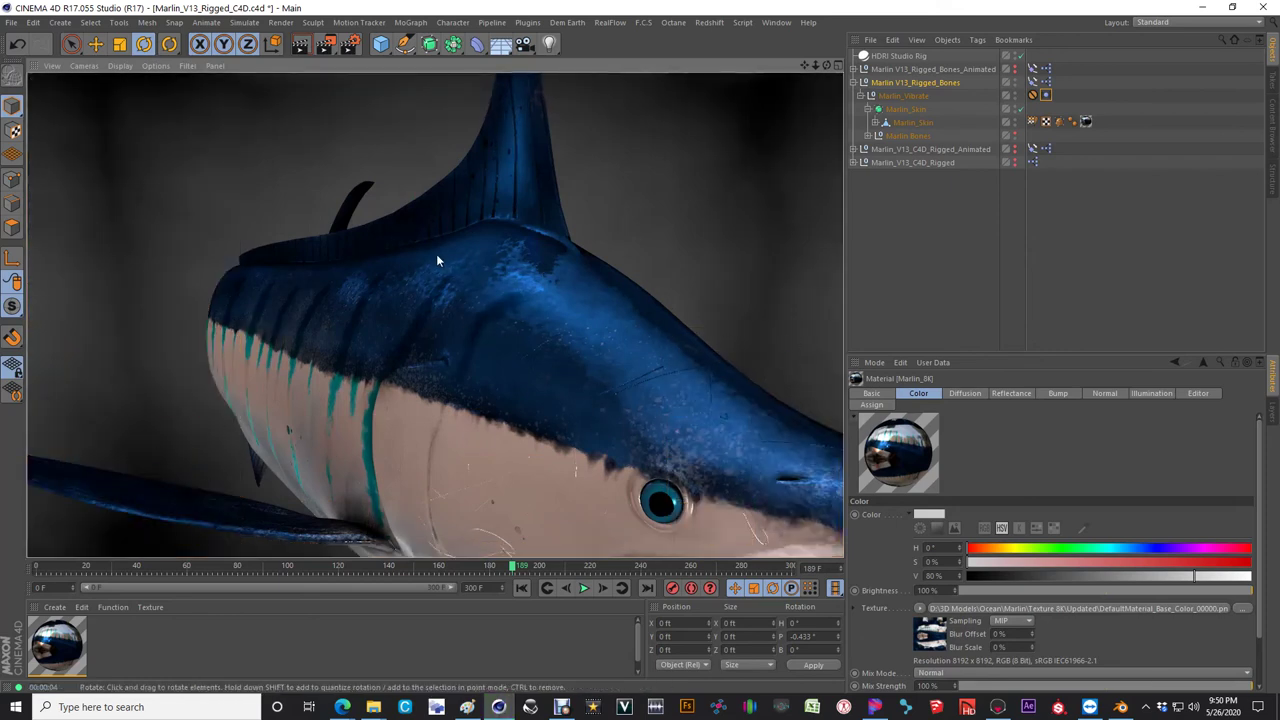
scroll(450, 240, "down", 5)
left_click_drag(463, 225, 431, 343, "alt")
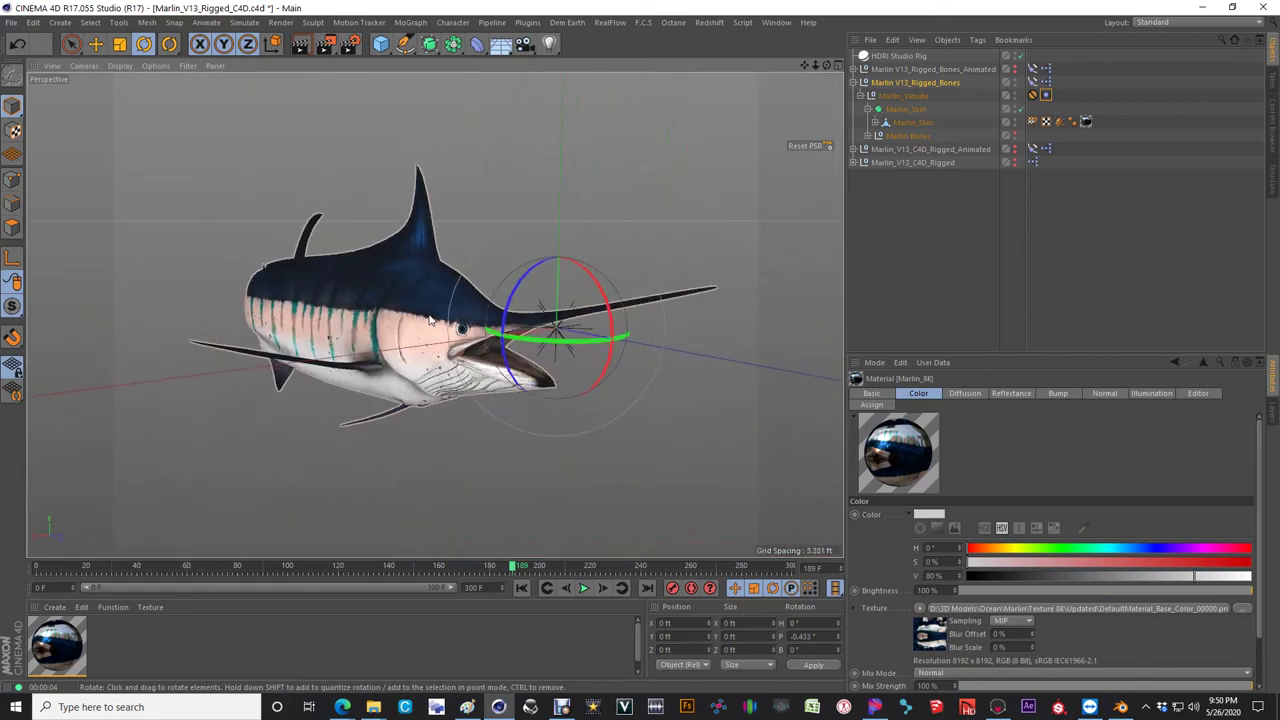
scroll(420, 335, "up", 3)
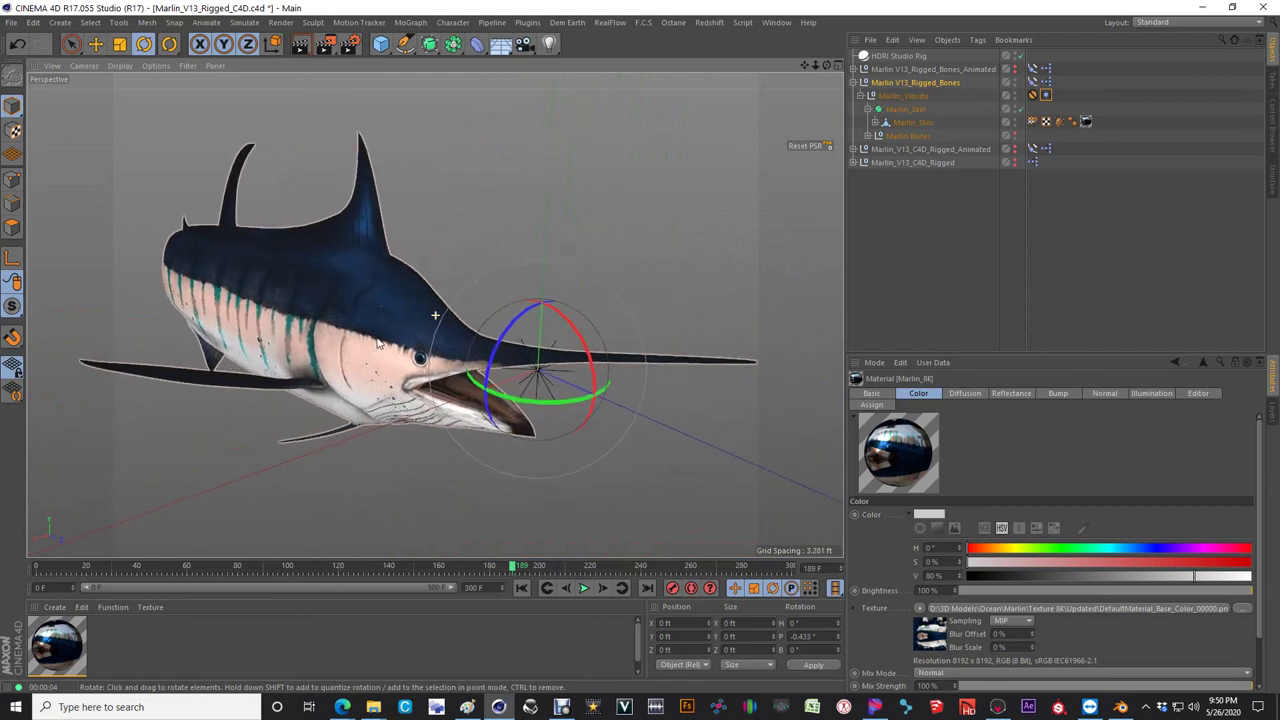
middle_click_drag(378, 343, 404, 341, "alt")
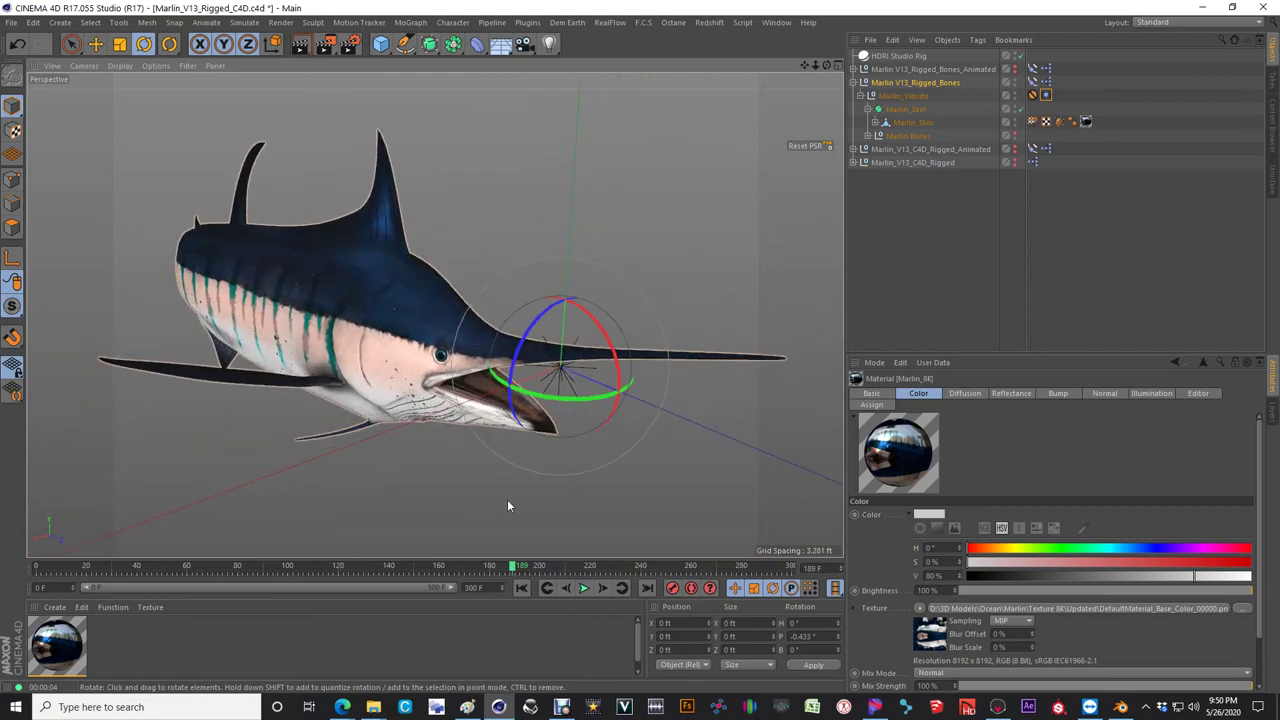